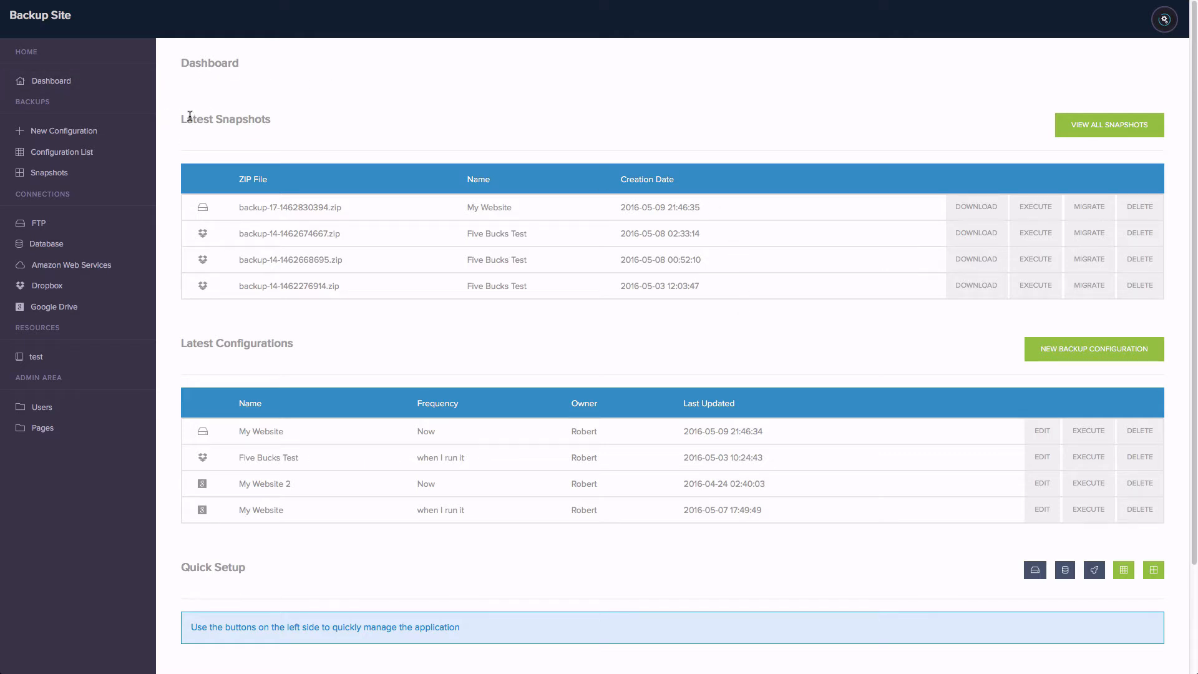
- Review the Latest Snapshots and Latest Configurations tables on the dashboard, down to the Quick Setup section
left_click_drag(222, 120, 532, 294)
left_click(398, 294)
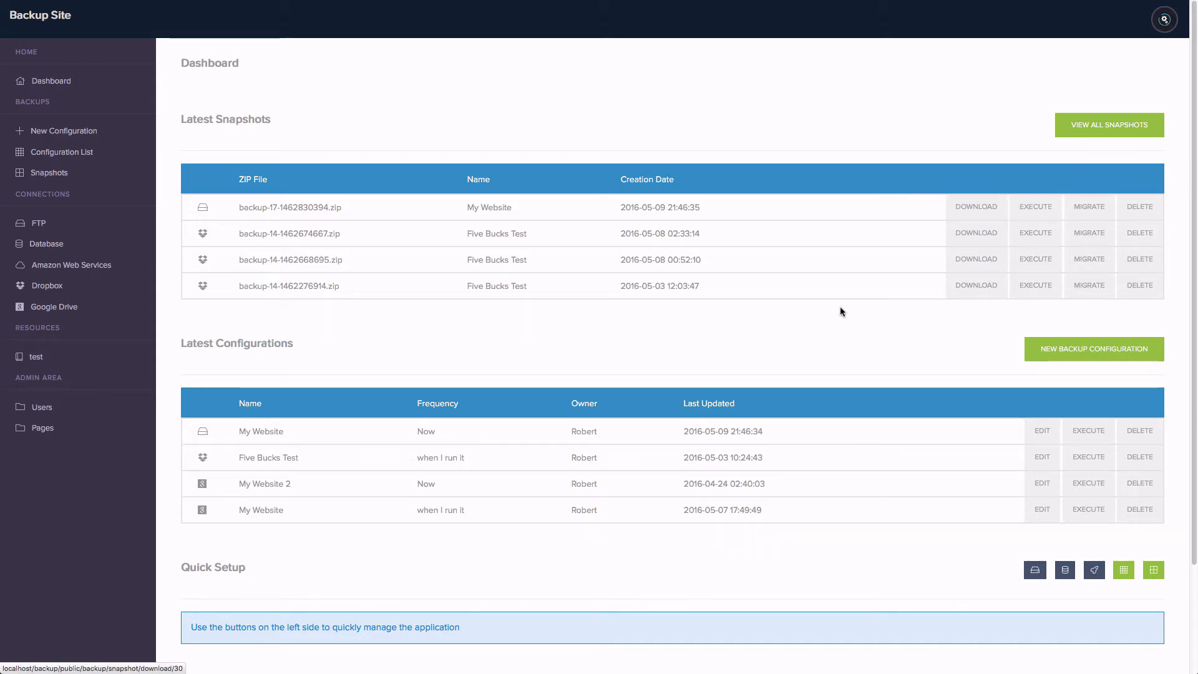
left_click_drag(184, 344, 379, 347)
left_click(379, 346)
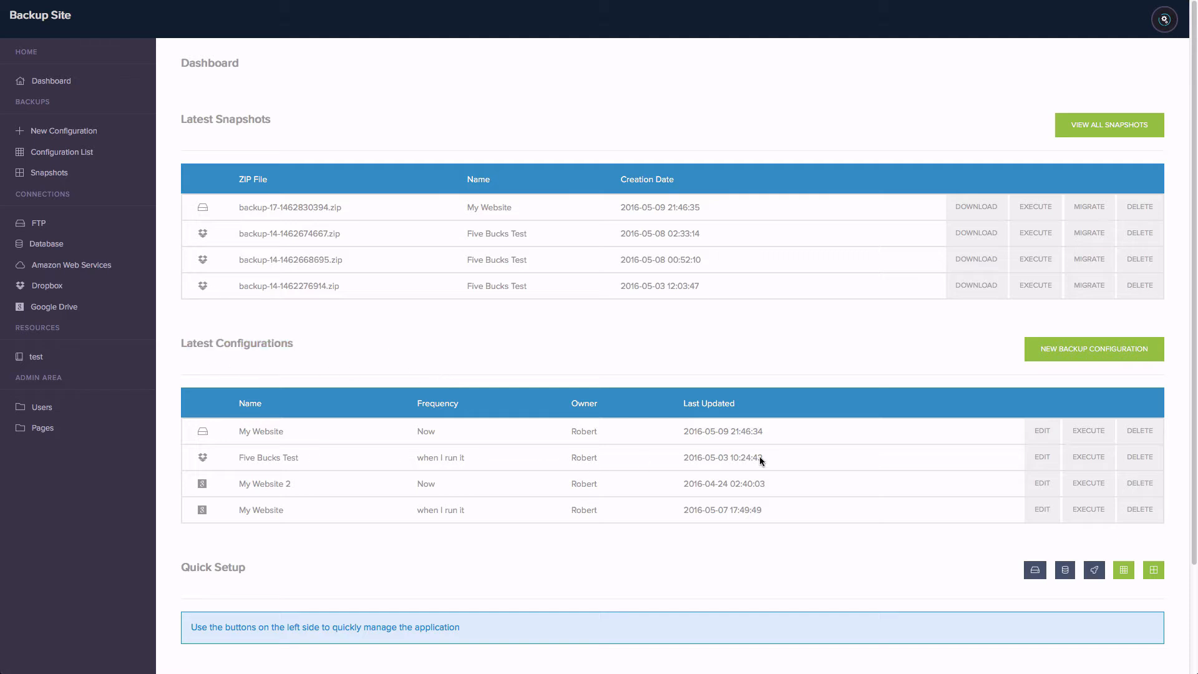
scroll(783, 440, "down", 1)
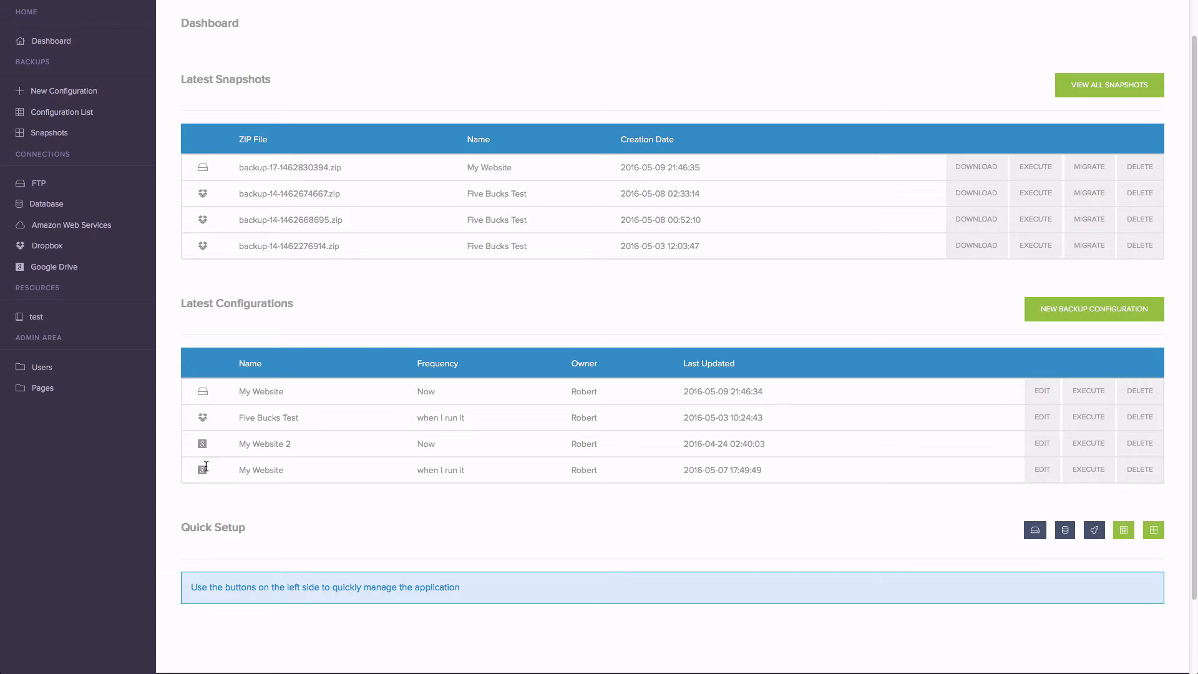
scroll(692, 512, "down", 2)
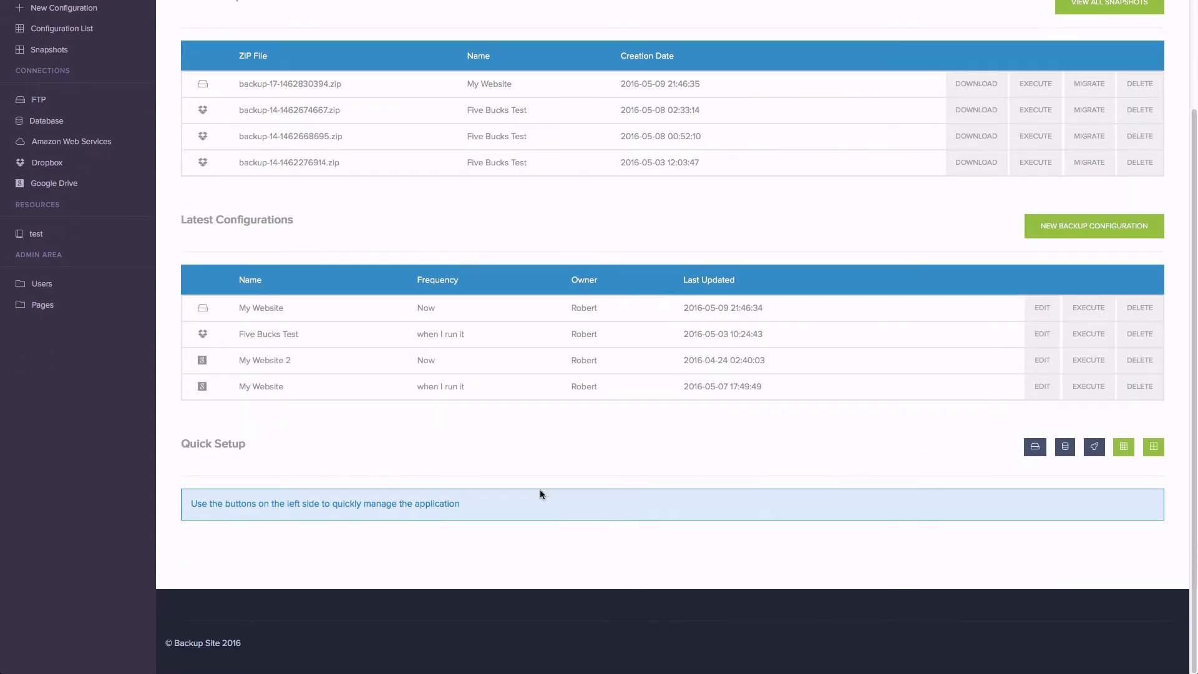
- View the FTP, database and Amazon Web Services connection lists in the Quick Setup section
left_click(1034, 446)
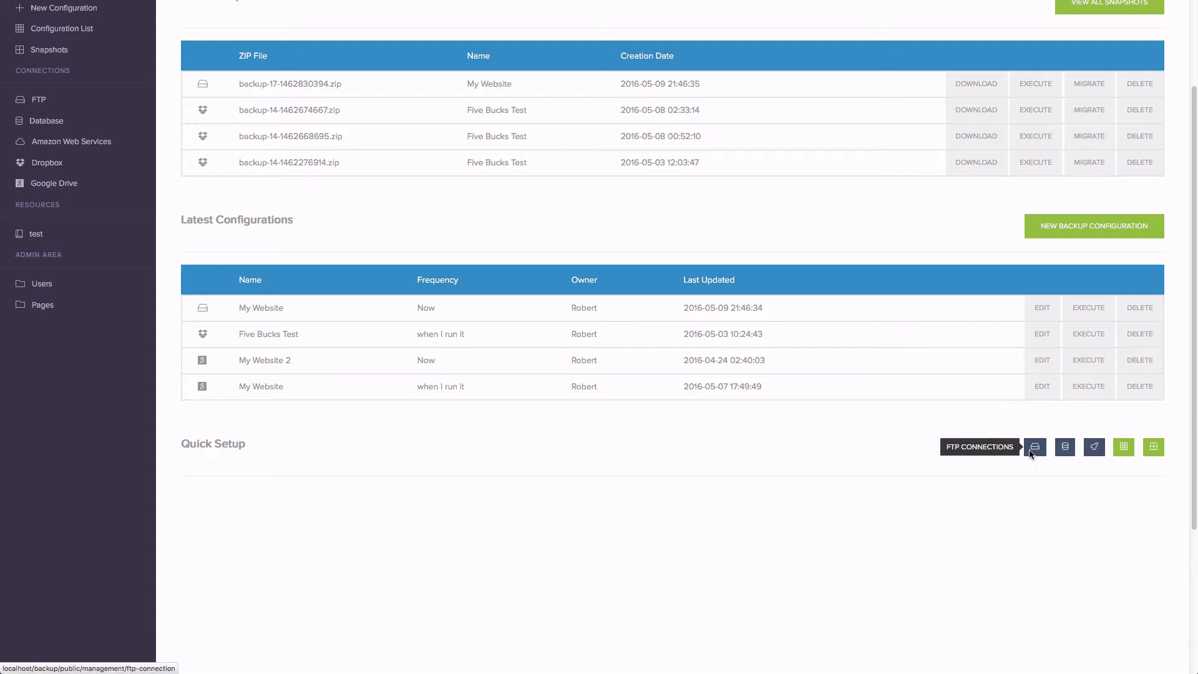
scroll(751, 463, "down", 4)
left_click(1065, 256)
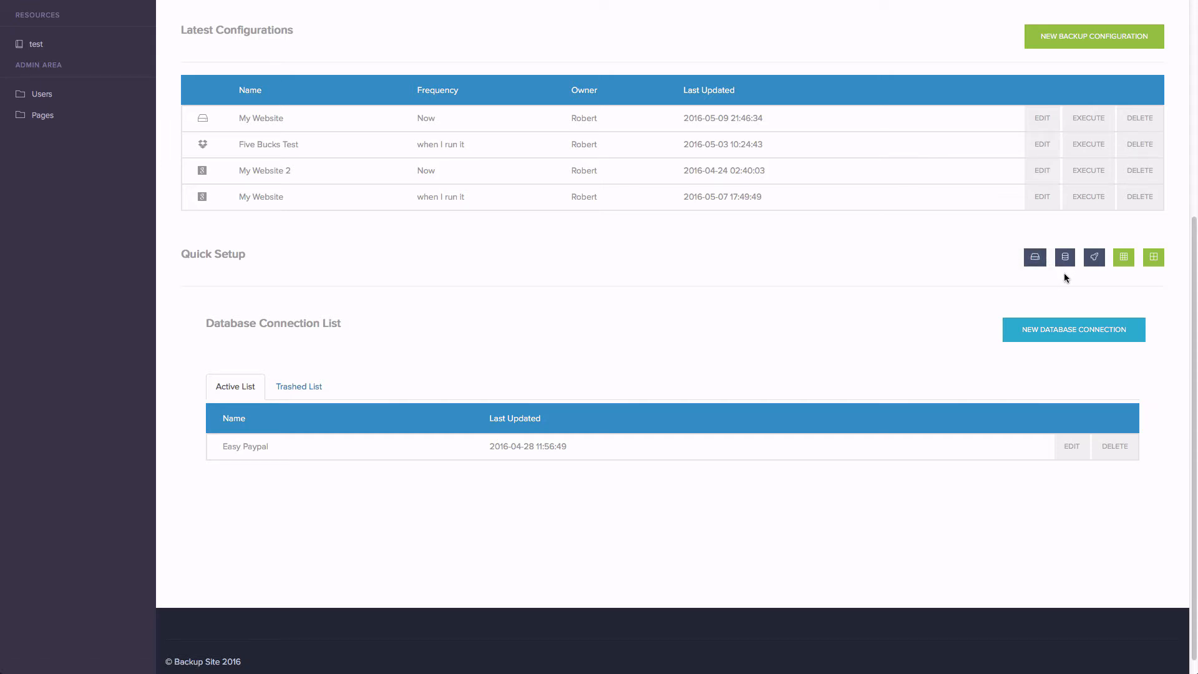
left_click(1095, 260)
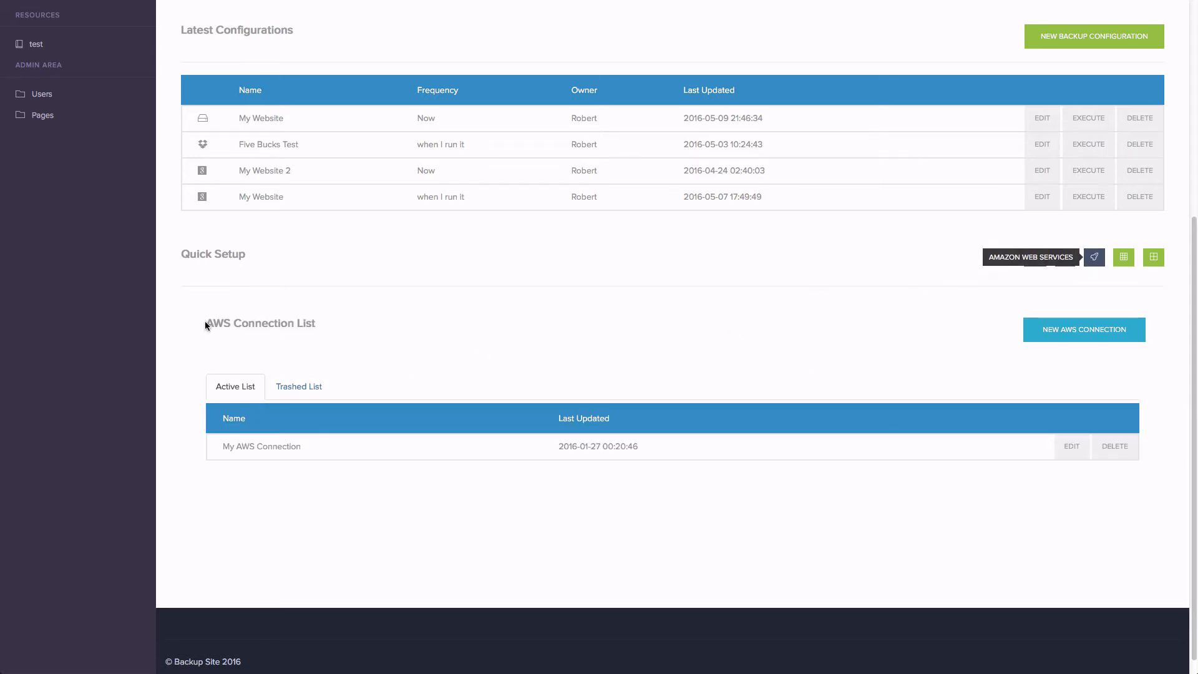
- Open the Five Bucks Test configuration for editing from the backup configuration list
left_click(1124, 257)
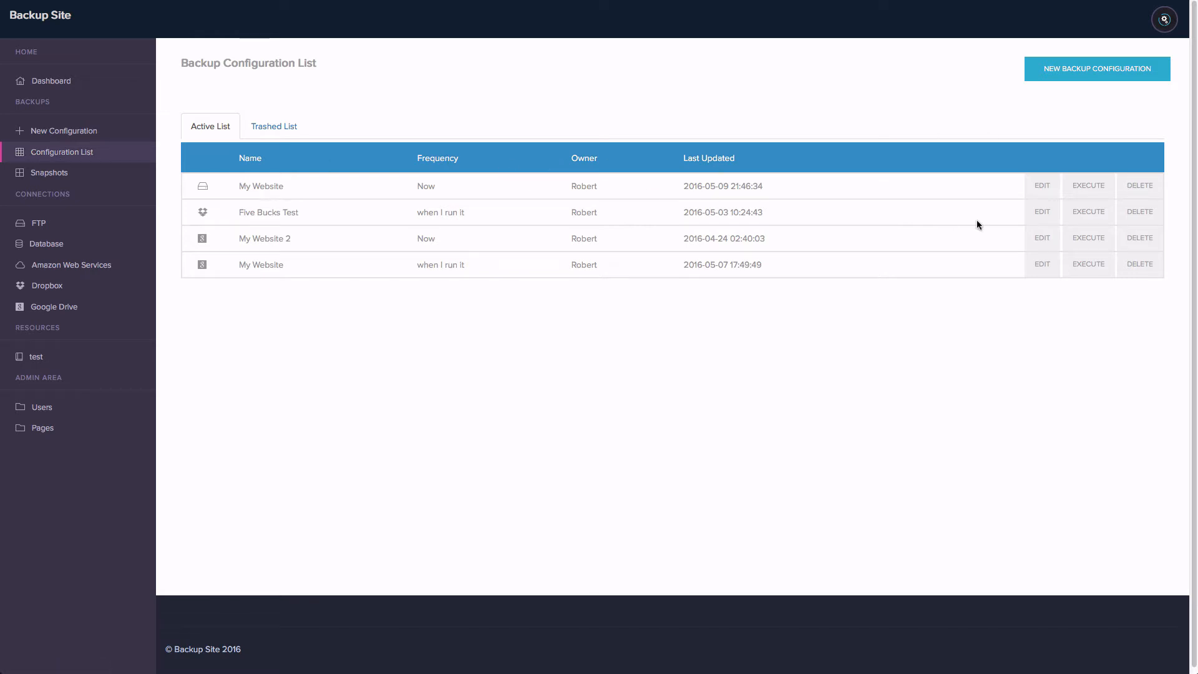
left_click(1043, 212)
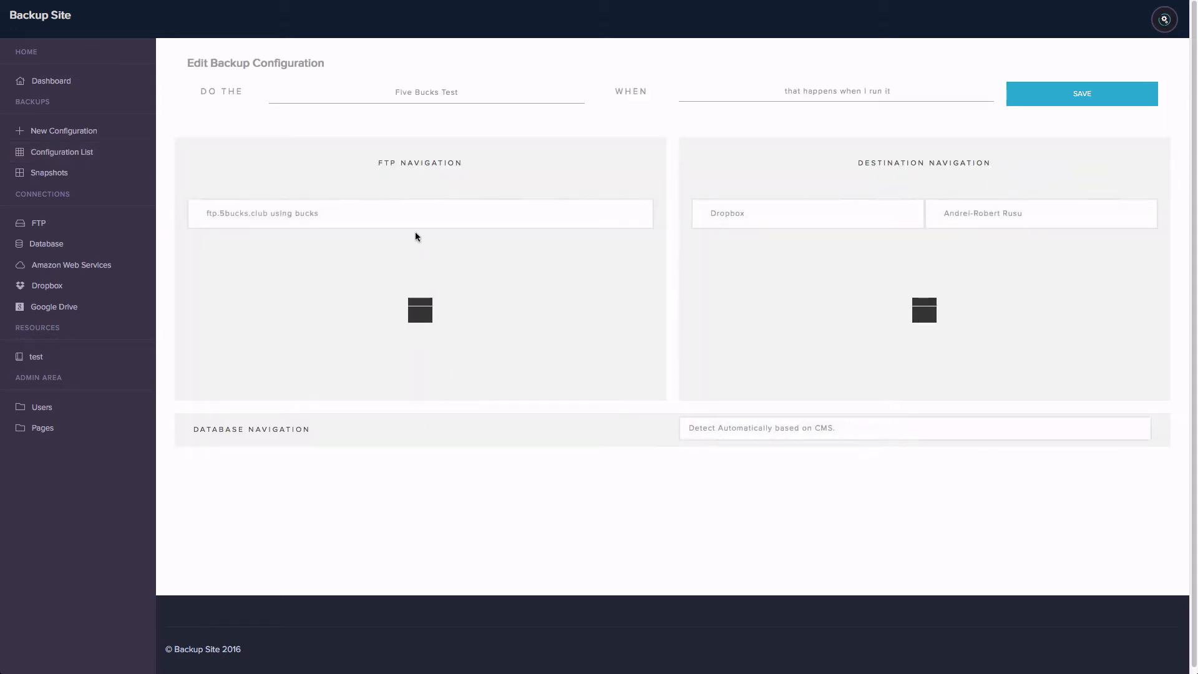
left_click_drag(358, 96, 478, 110)
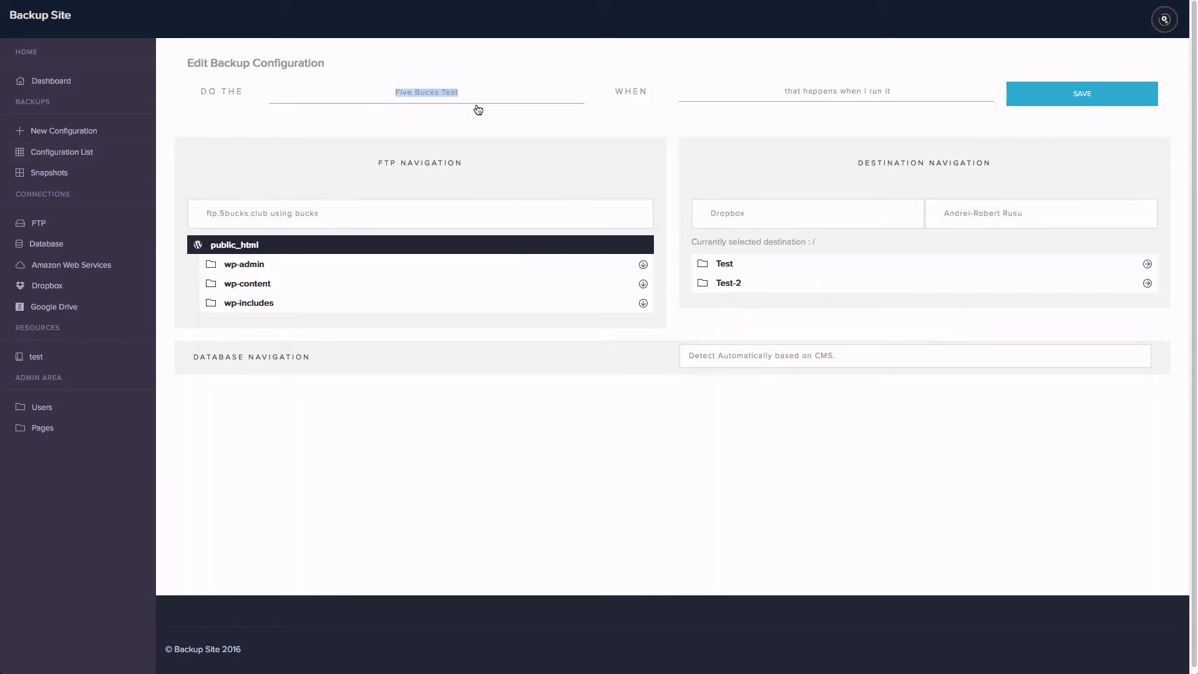
left_click(493, 101)
- Switch the backup frequency to "that happens Daily" and return it to "that happens when I run it"
left_click(761, 98)
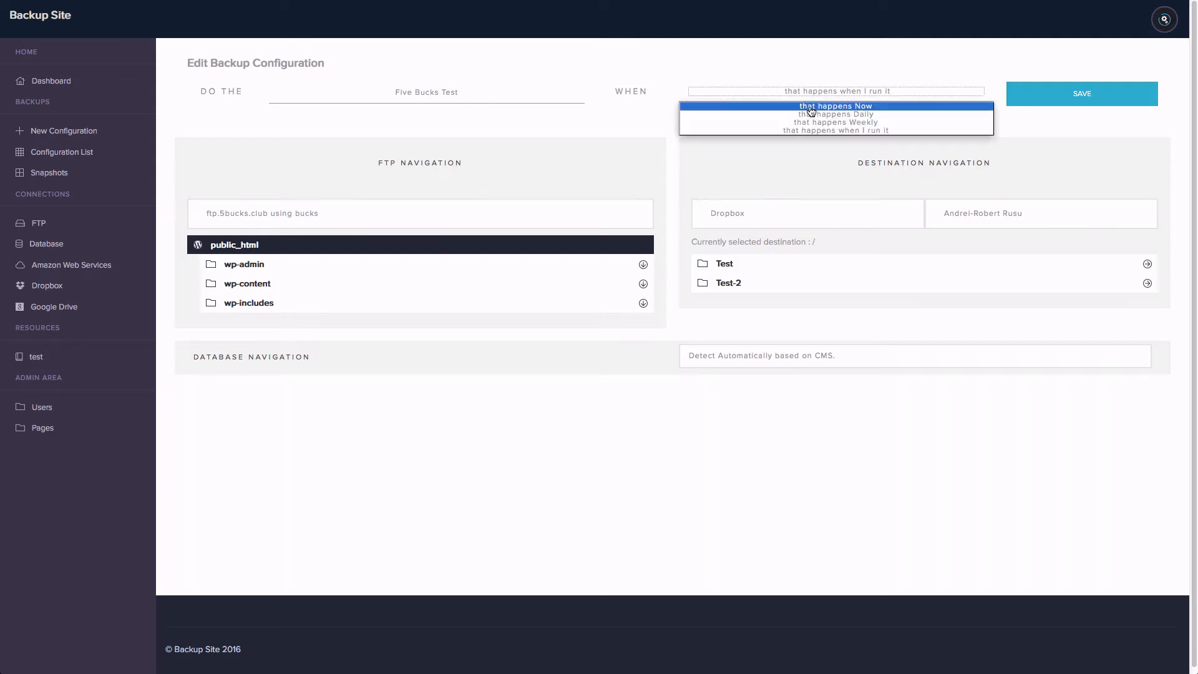
left_click(844, 115)
left_click(846, 97)
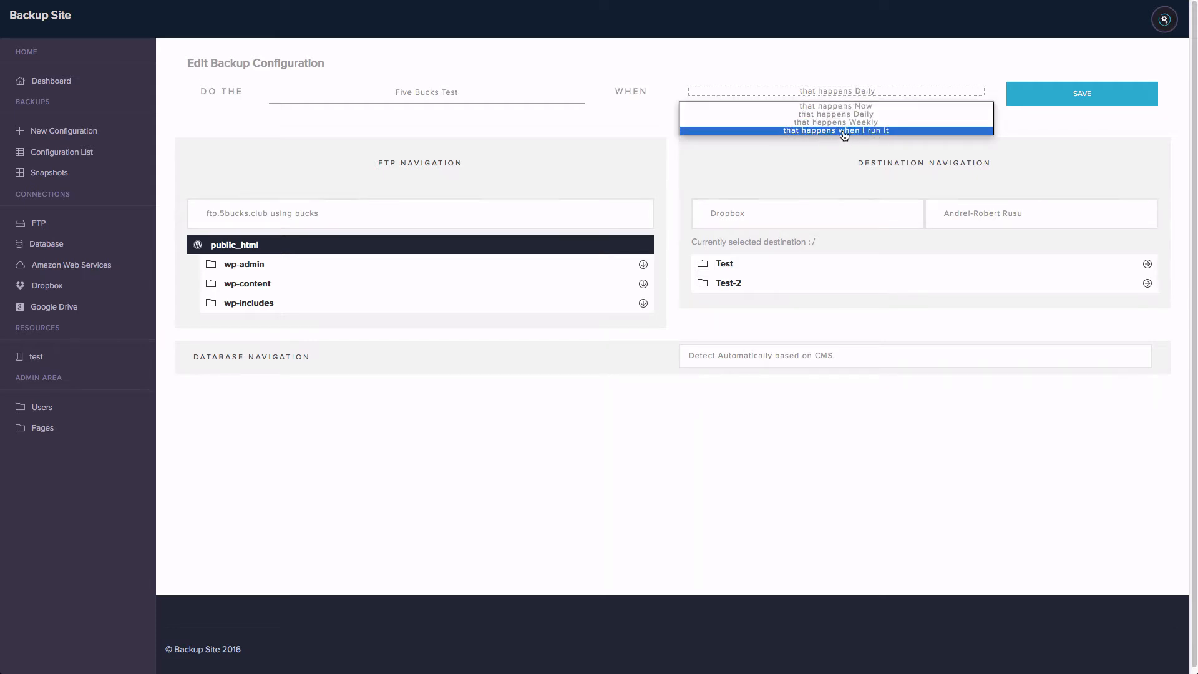
left_click(631, 150)
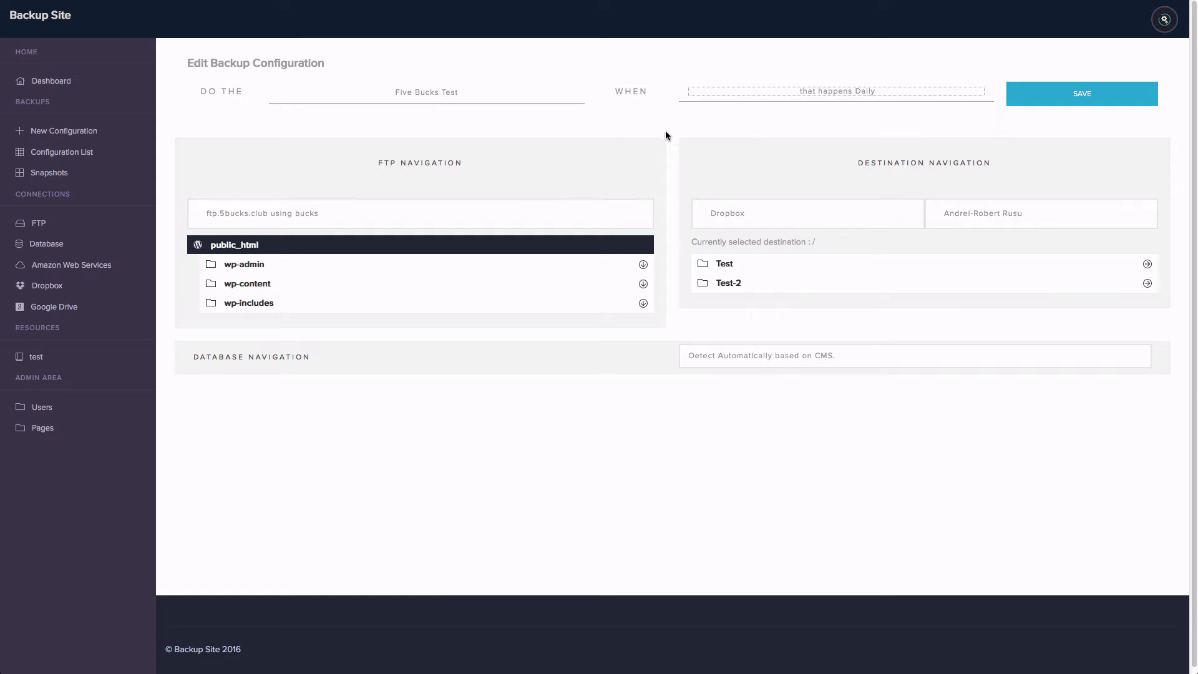
left_click(840, 91)
left_click(852, 126)
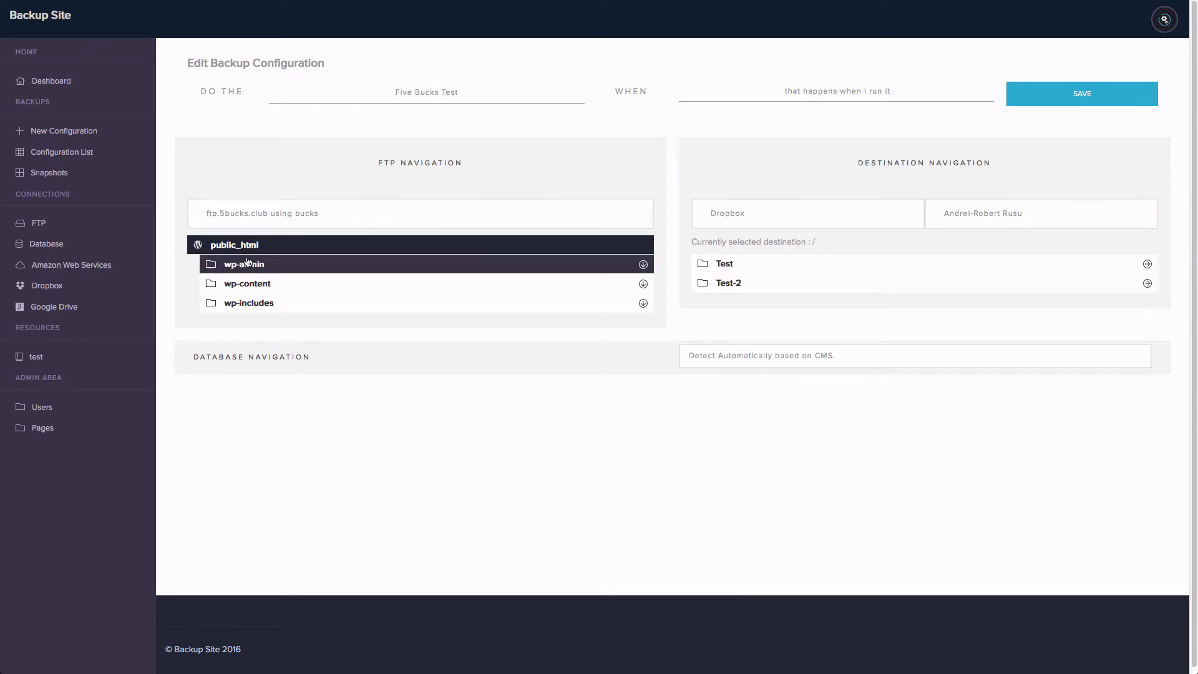
- Try selecting only the wp-admin, wp-content and wp-includes folders as the FTP source, and reselect the whole public_html folder
left_click(271, 267)
left_click(273, 284)
left_click(275, 303)
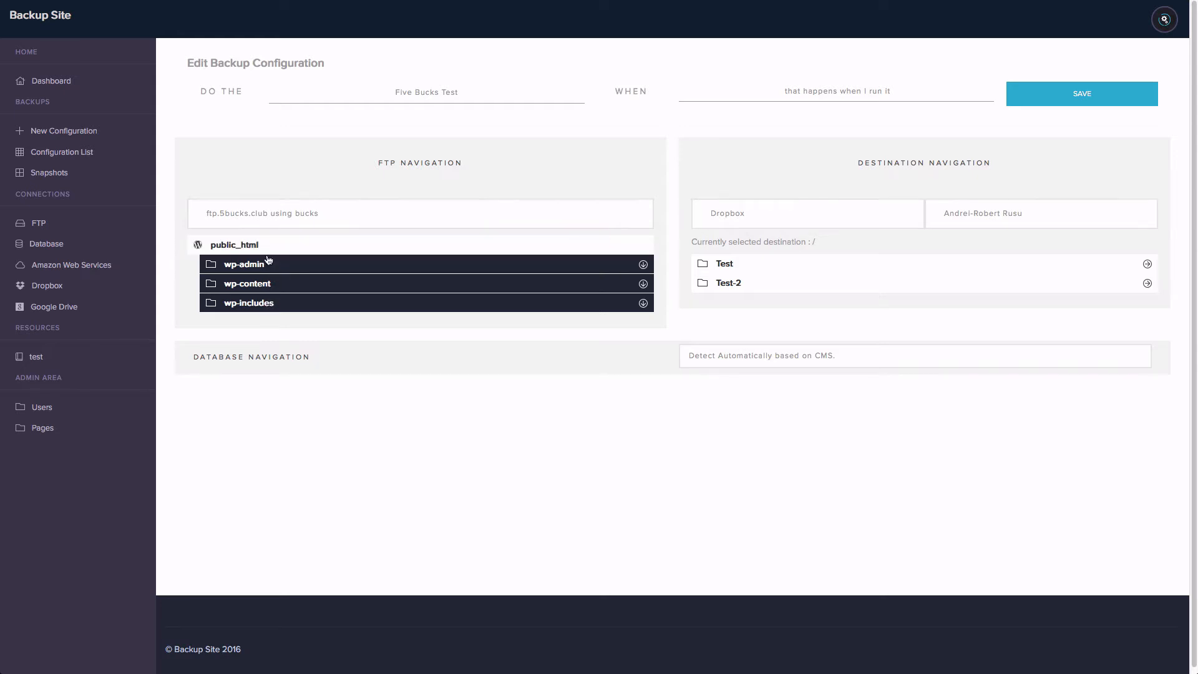
left_click(221, 252)
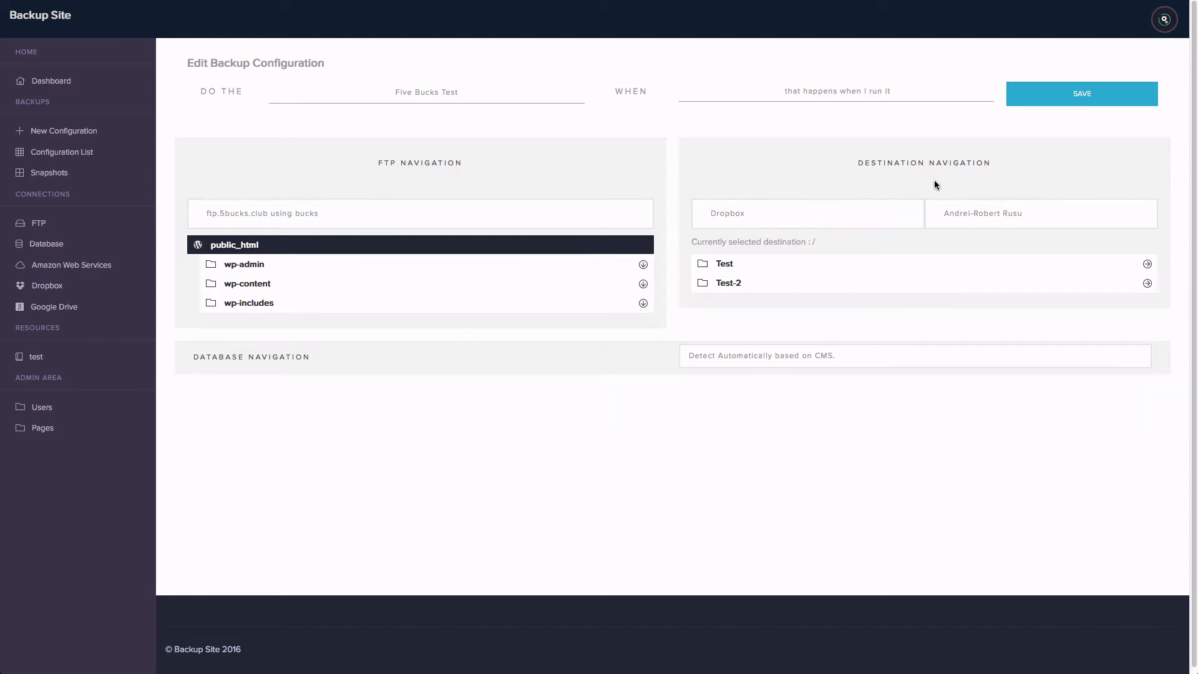
- Set the backup destination type to Google Drive and check which accounts are available for it
left_click_drag(866, 161, 1065, 171)
left_click(1060, 172)
left_click(814, 213)
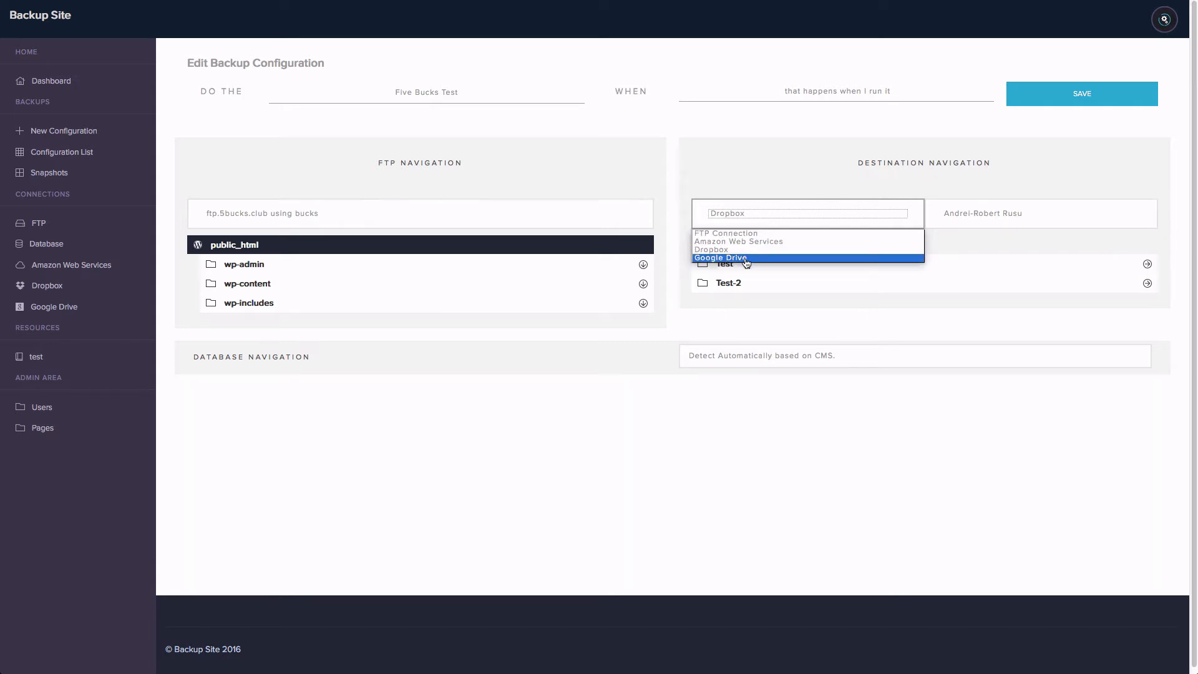
left_click(753, 253)
left_click(785, 225)
left_click(751, 258)
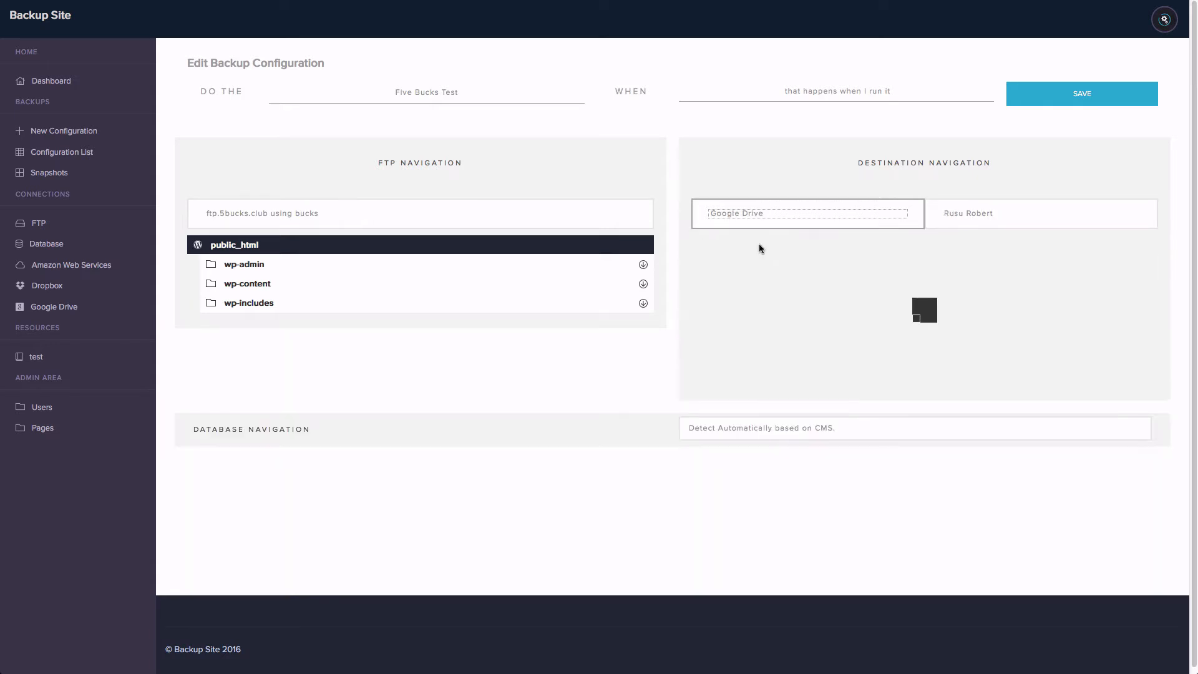
left_click(779, 224)
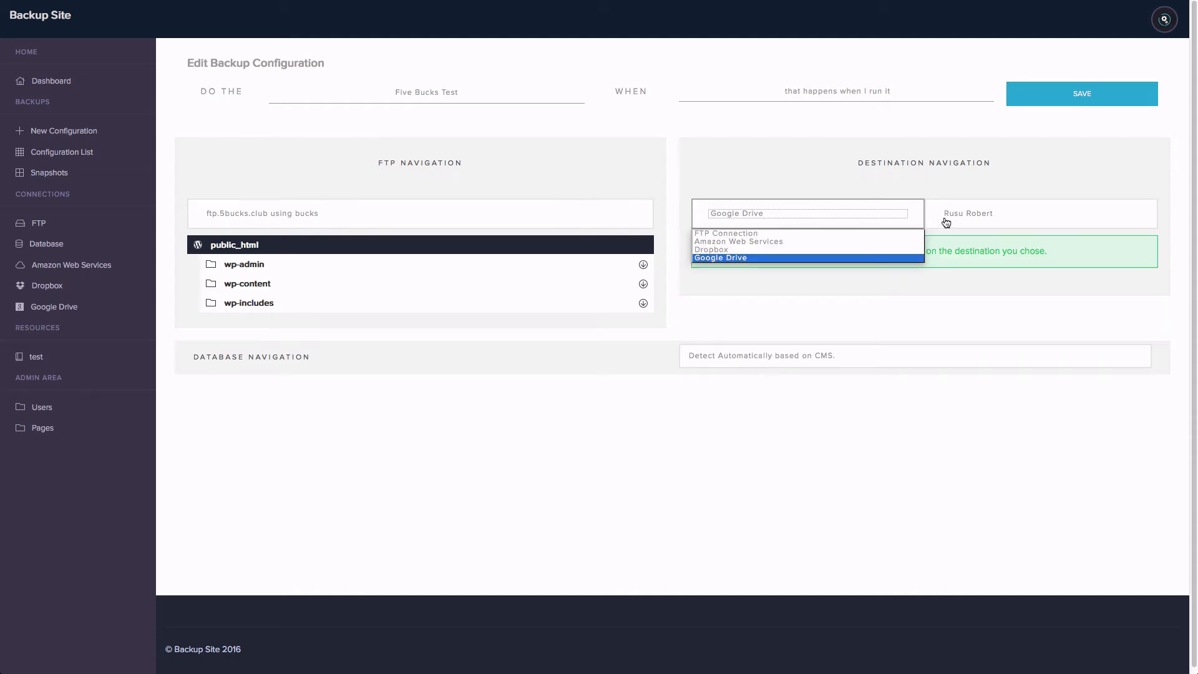
left_click(947, 223)
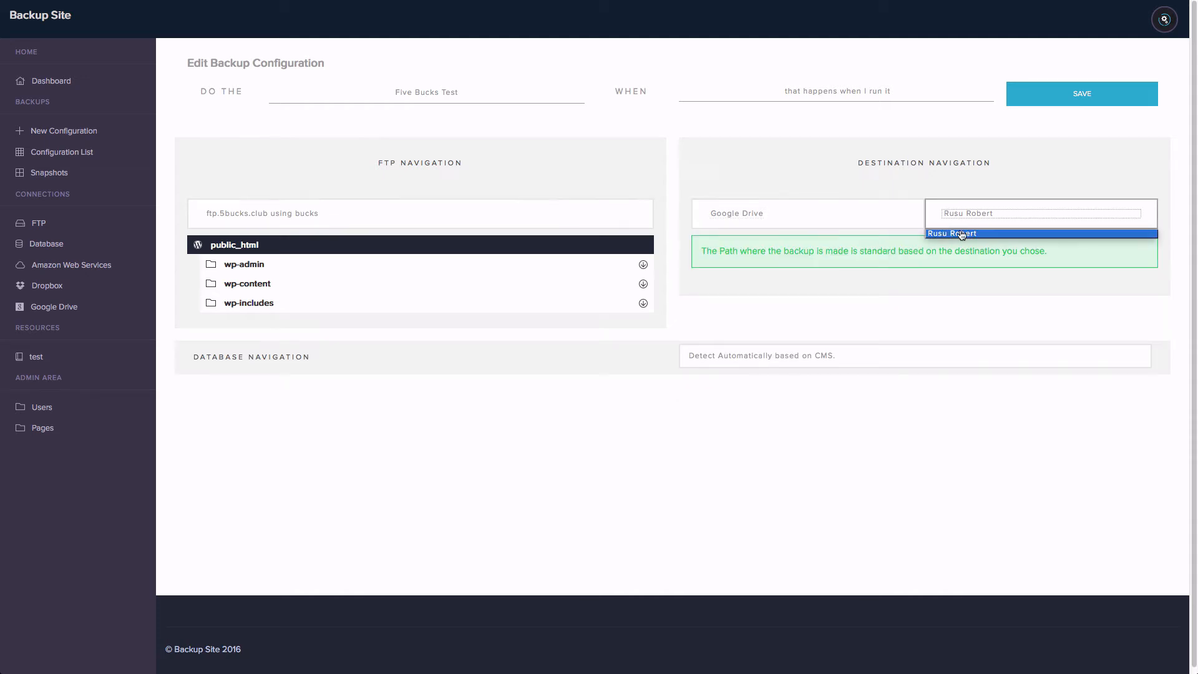
left_click(897, 228)
- Set the backup destination to Amazon Web Services using My AWS Connection
left_click(898, 227)
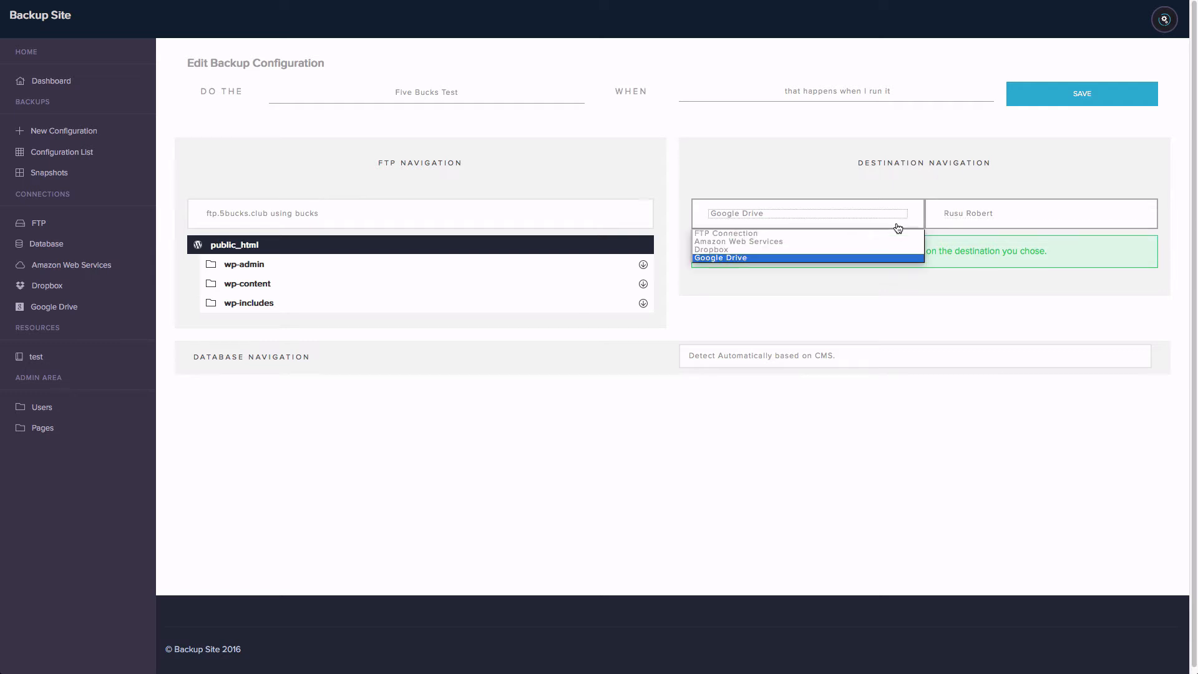
left_click(839, 247)
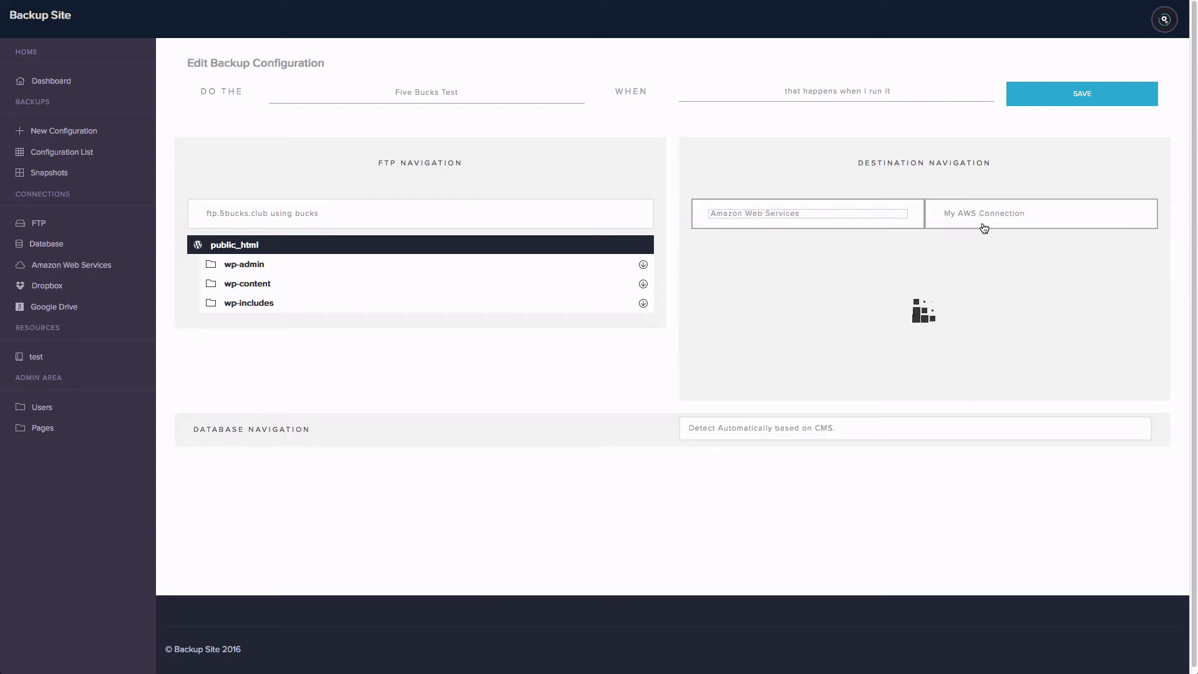
left_click(936, 225)
left_click(939, 233)
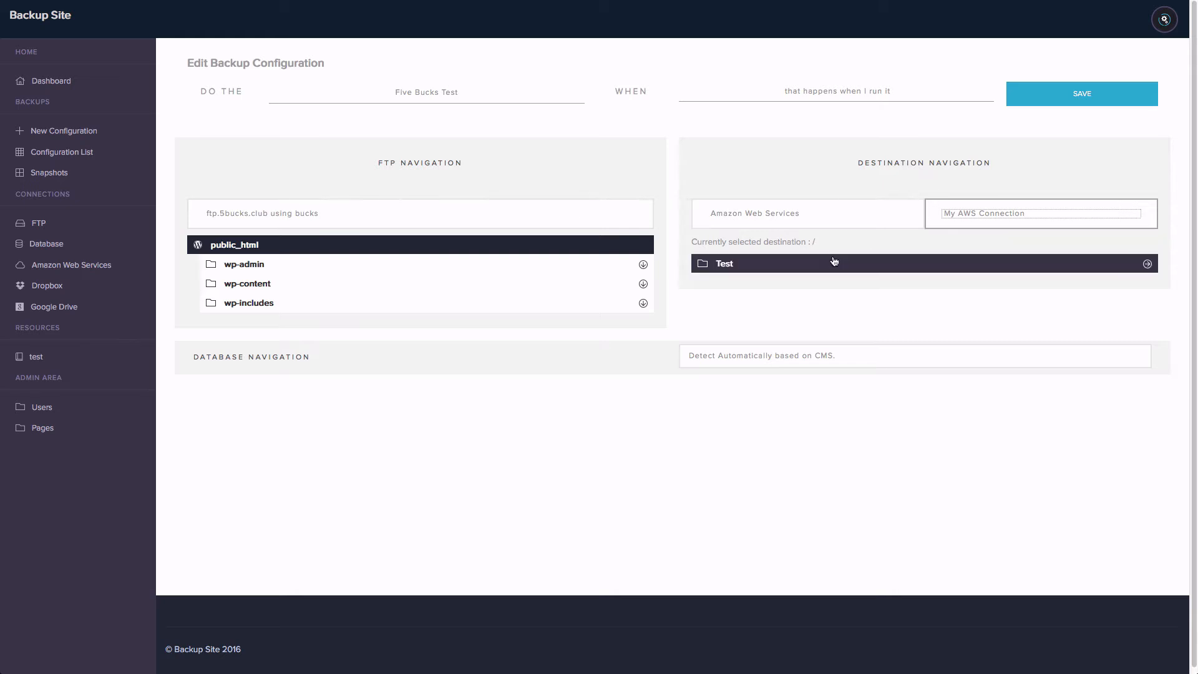
- Enter the Test folder as the backup destination and return to the root folder
left_click(1147, 264)
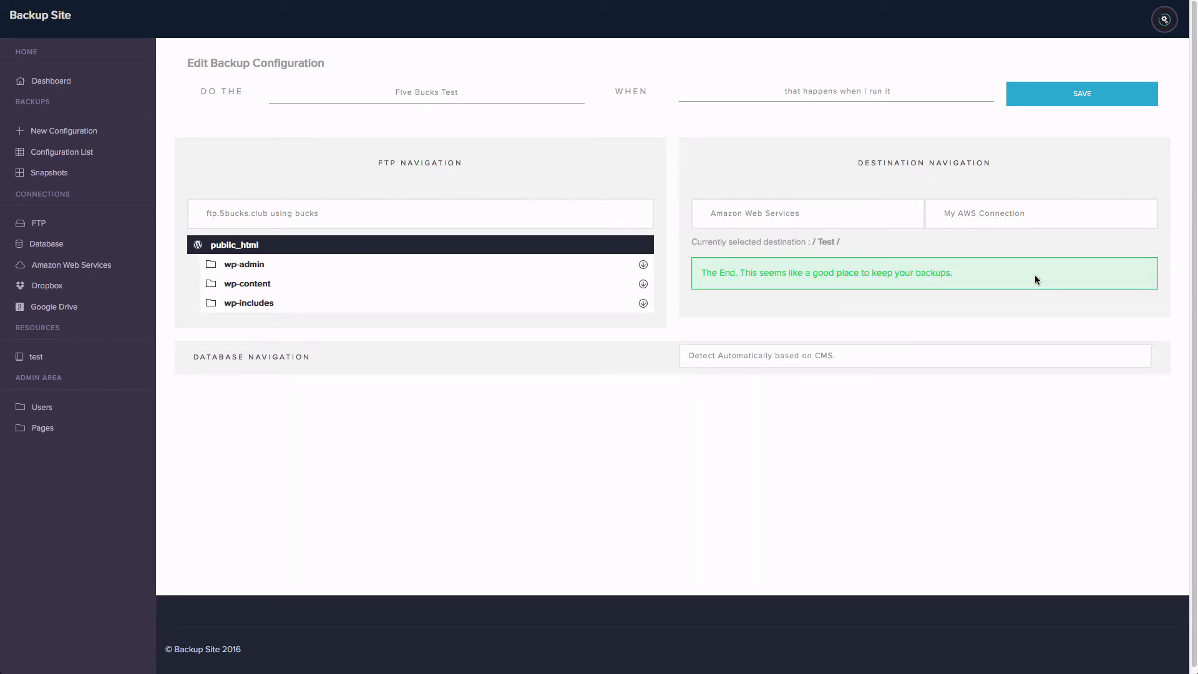
left_click_drag(721, 275, 947, 283)
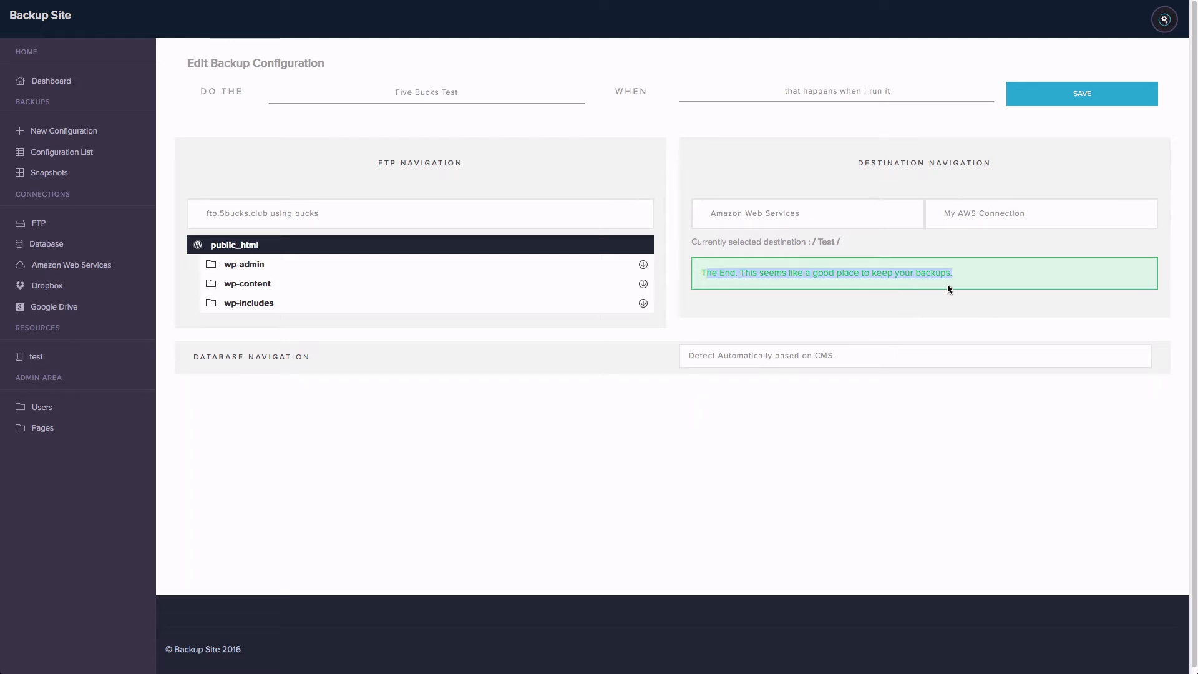
left_click(891, 301)
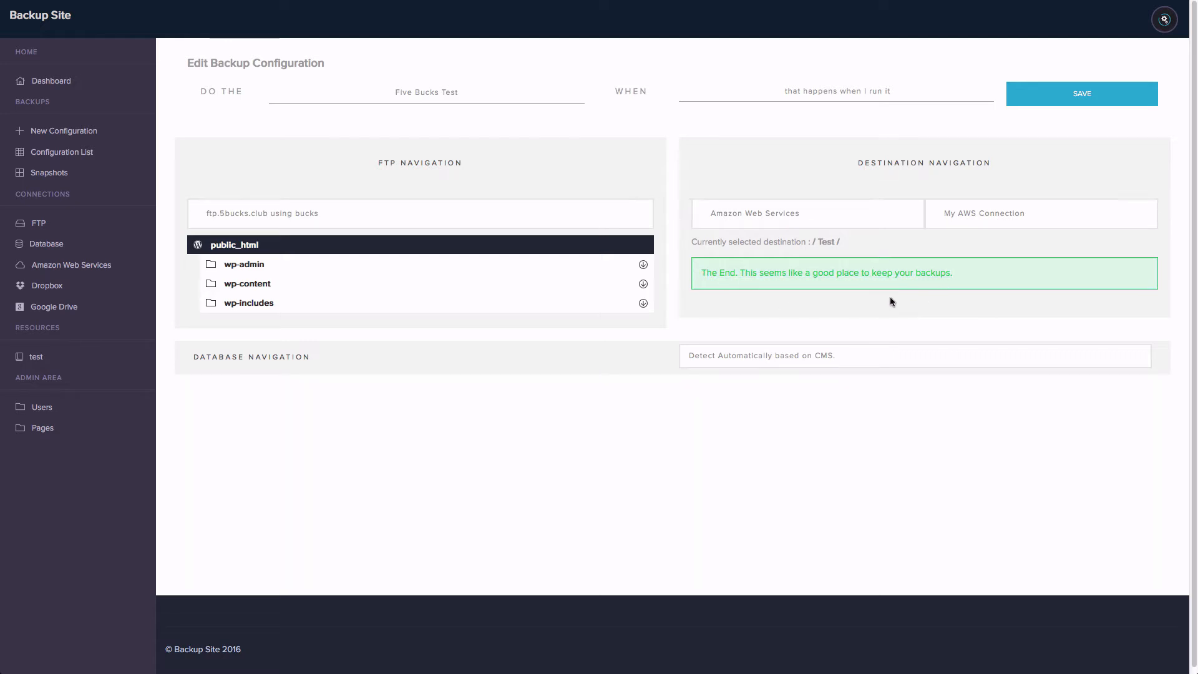
left_click(812, 244)
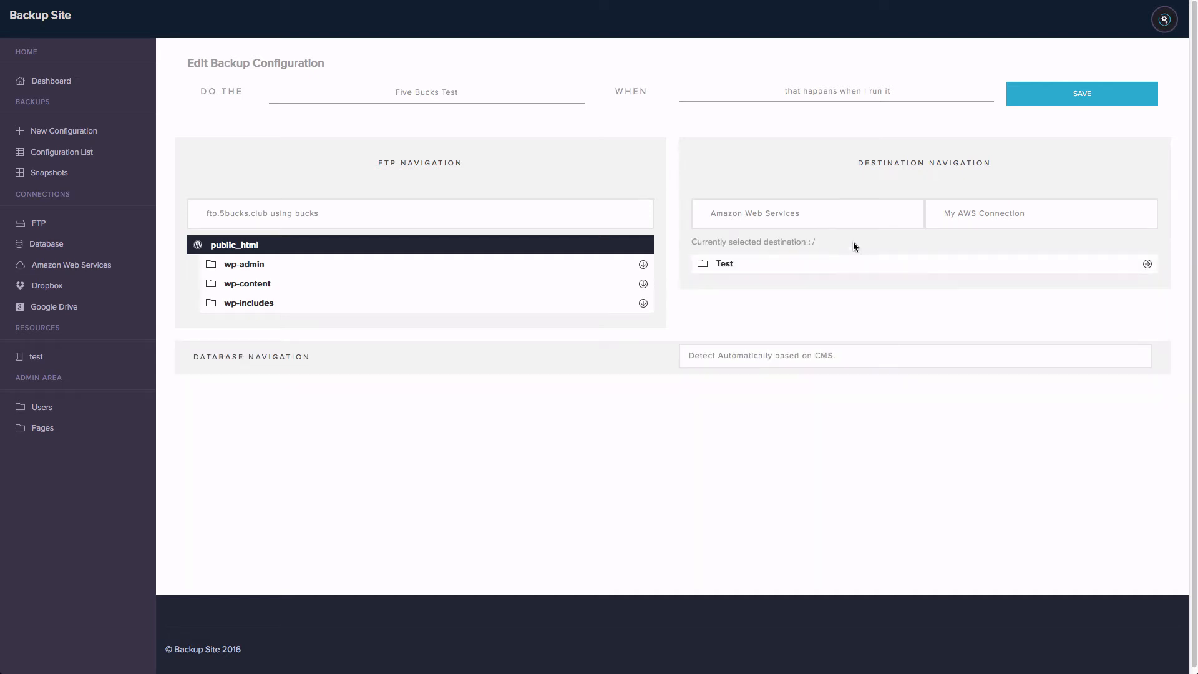
- Keep the database on "Detect Automatically based on CMS." and save the backup configuration
left_click(748, 359)
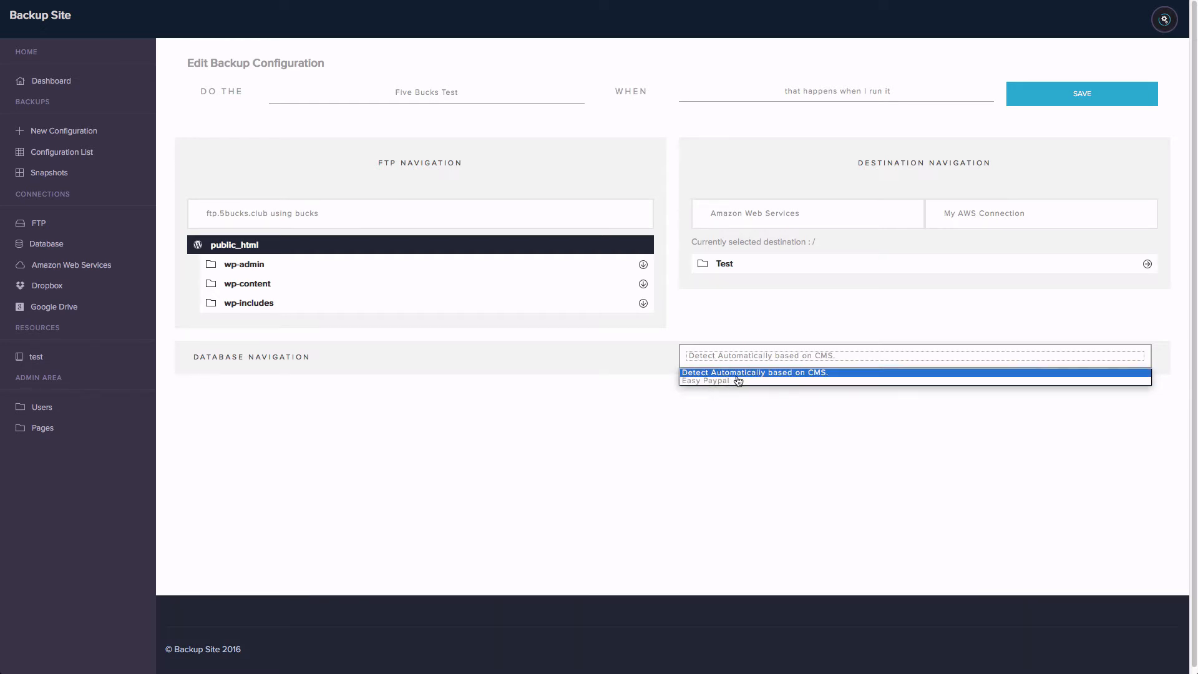
left_click(648, 407)
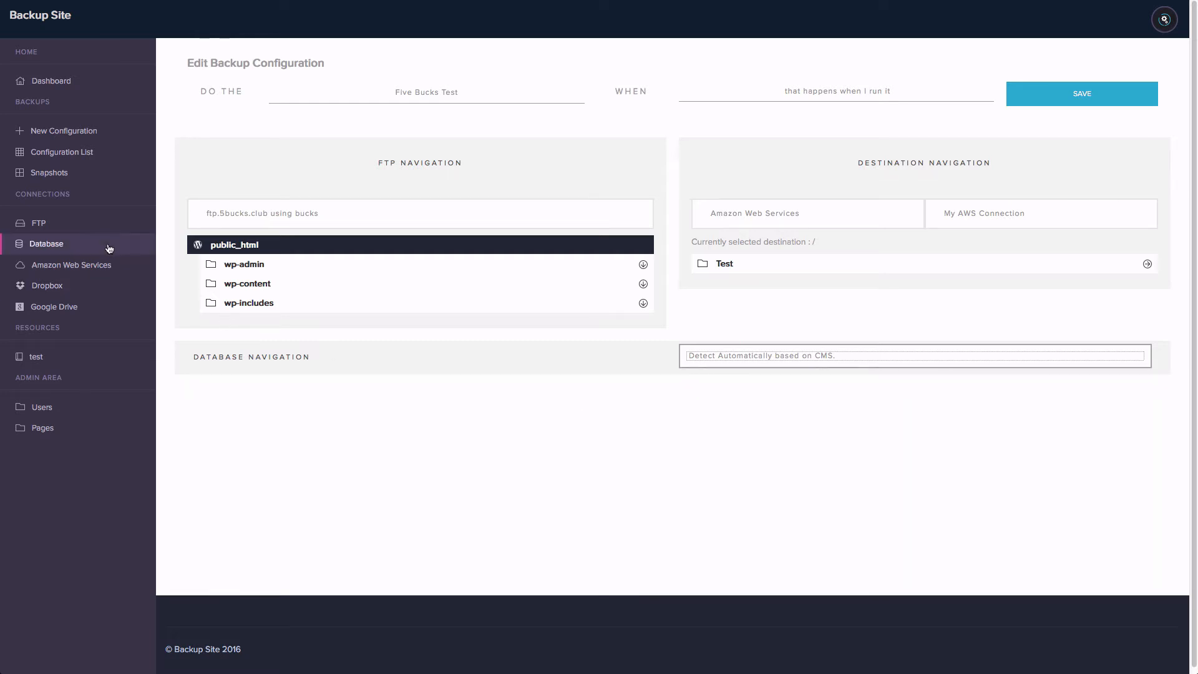
left_click(1072, 95)
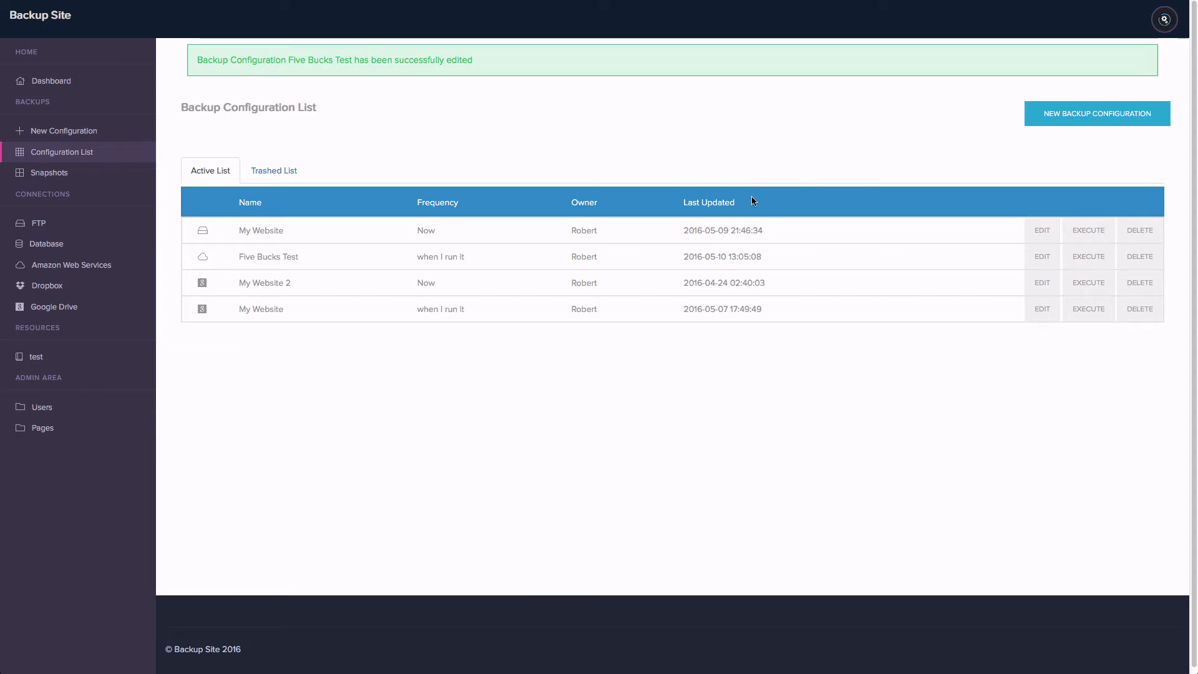
- Execute the Five Bucks Test backup configuration and check the trashed and active snapshot lists
left_click(1089, 265)
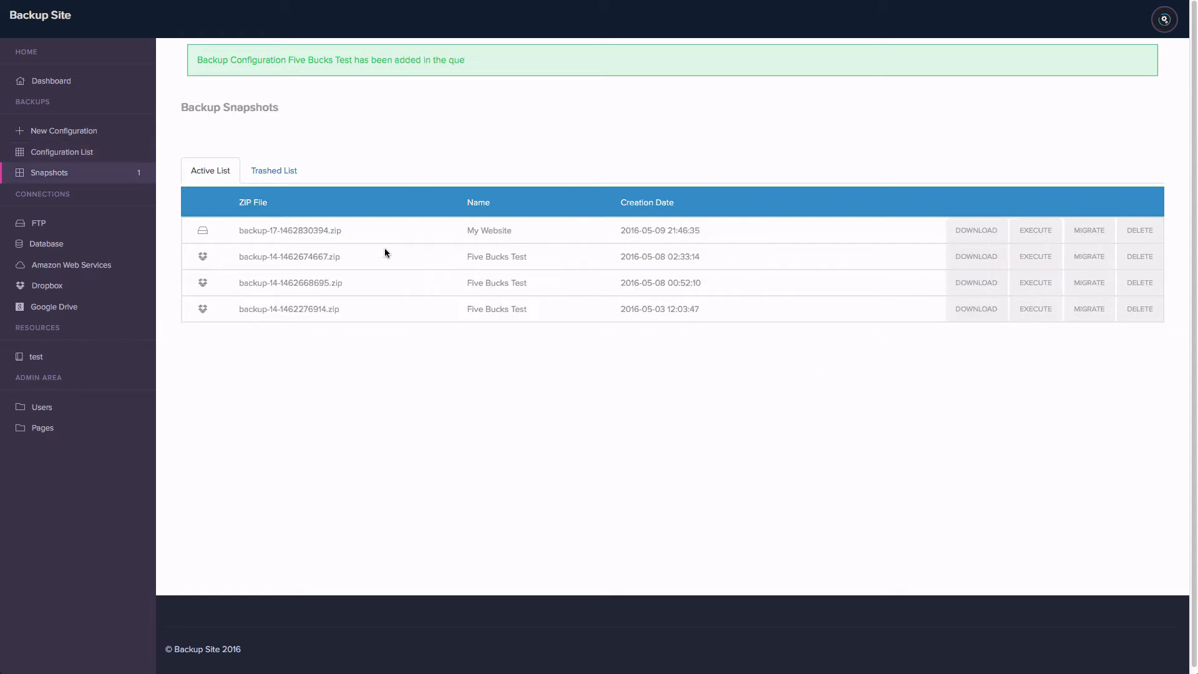
mouse_move(141, 177)
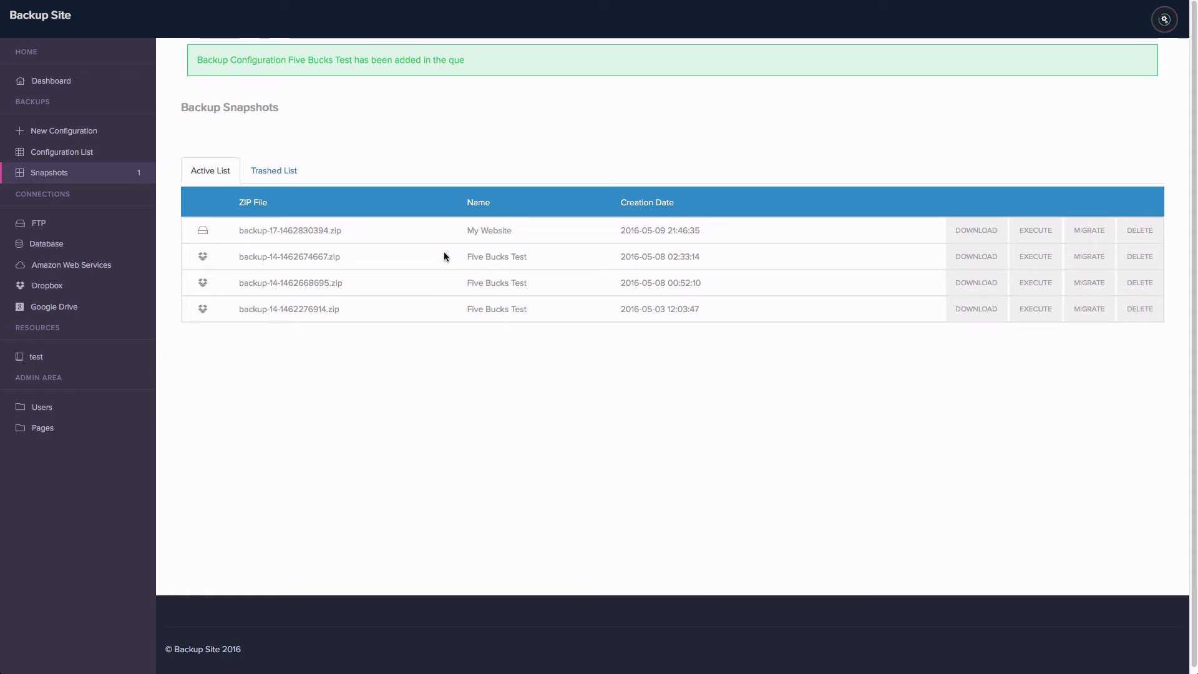
left_click(286, 175)
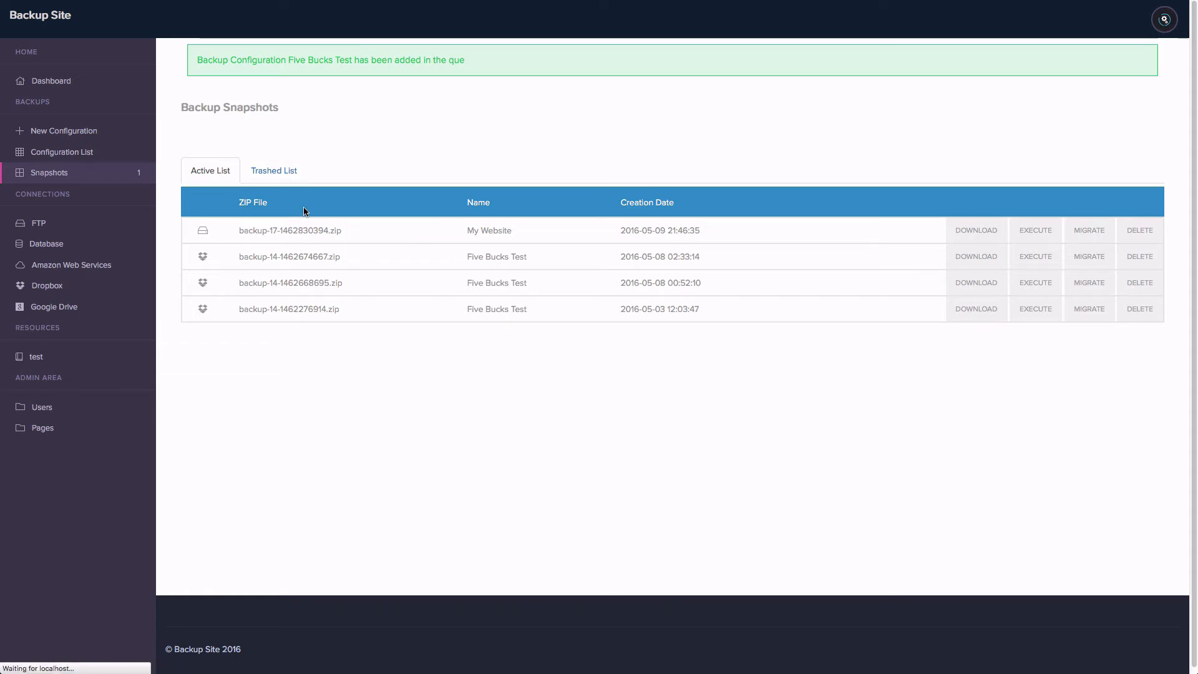
left_click(210, 129)
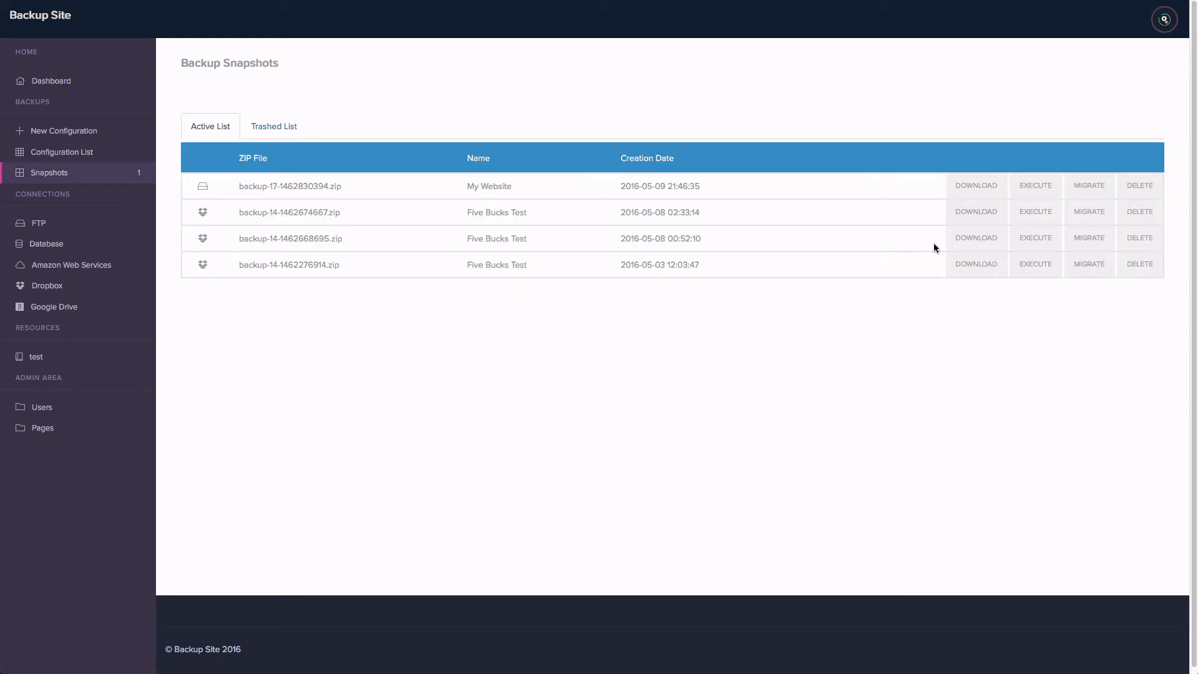
- Start downloading backup-17-1462830394.zip and backup-14-1462674667.zip from the snapshots, cancelling each without saving a file
left_click(977, 186)
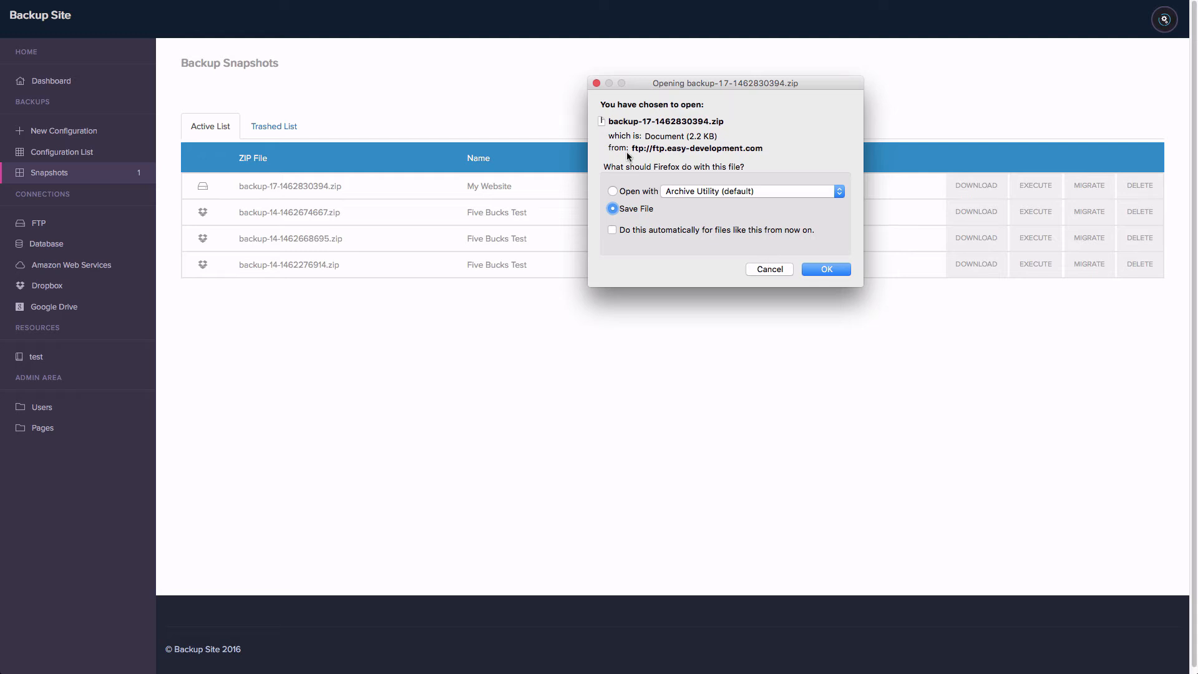
left_click(769, 268)
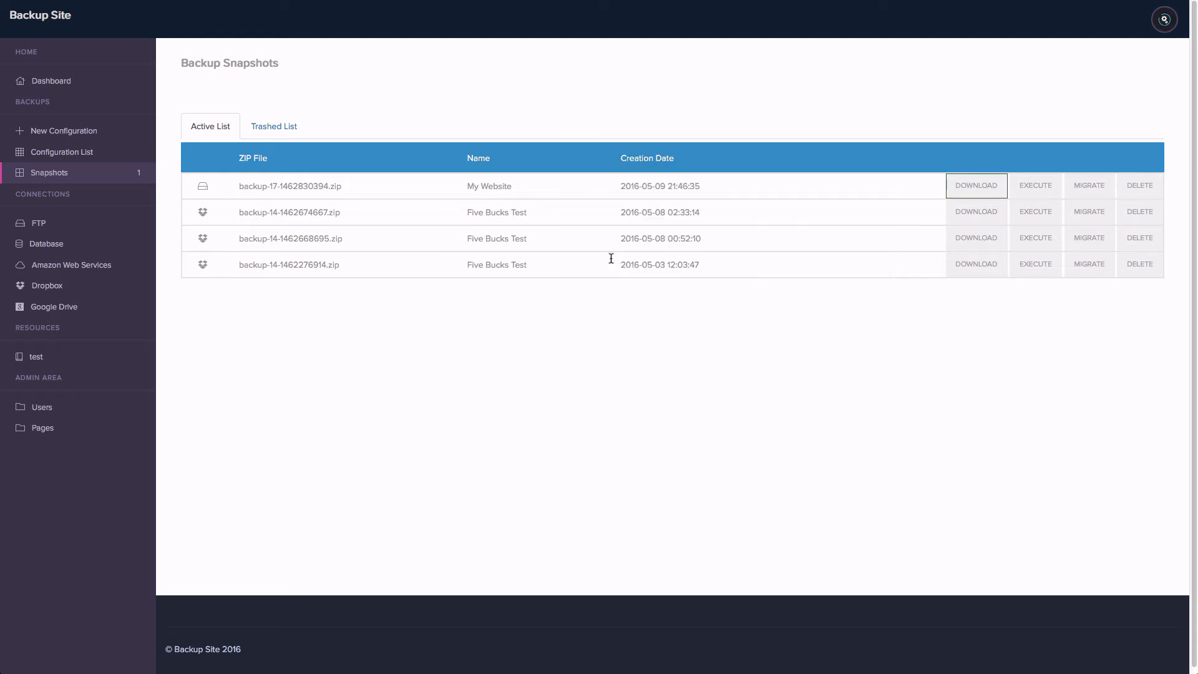
left_click(976, 215)
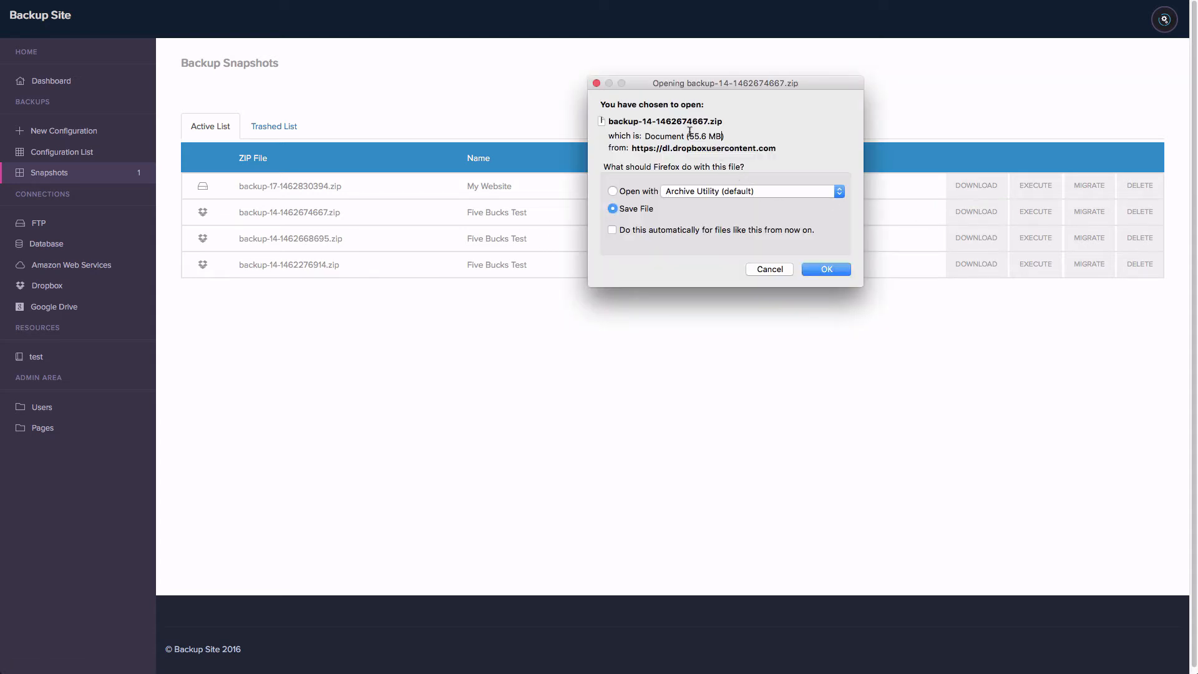
left_click(757, 271)
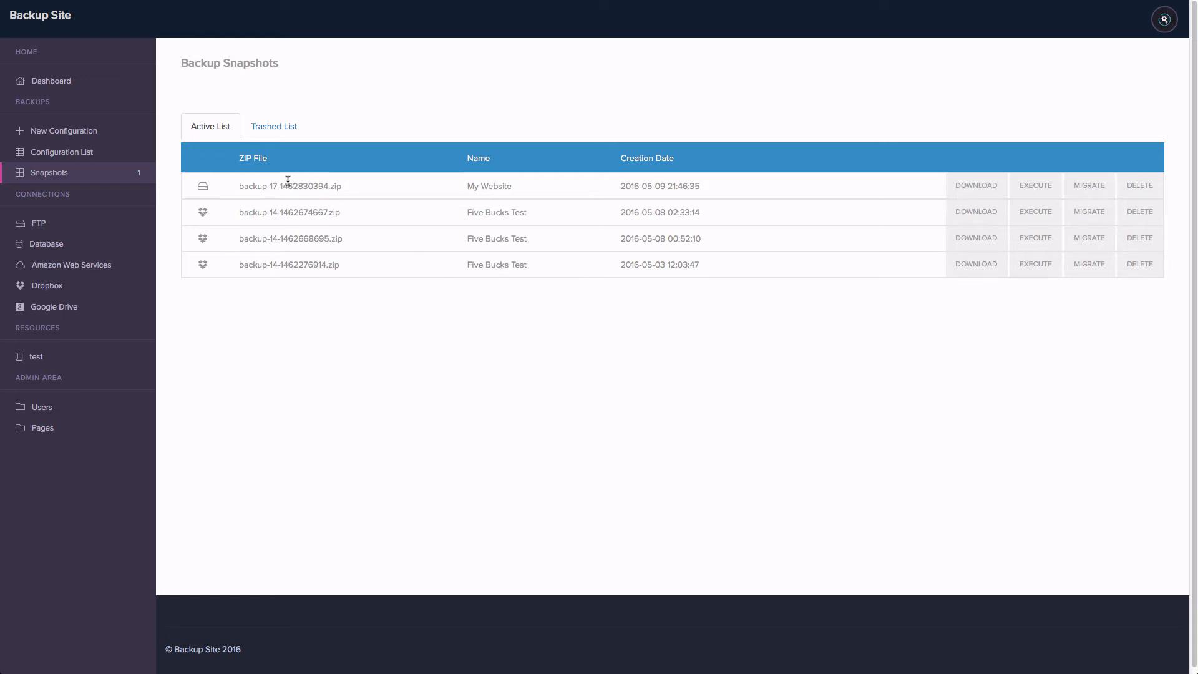
- Browse the remote files of the ftp.easy-development.com and ftp.5bucks.club FTP connections
left_click(96, 225)
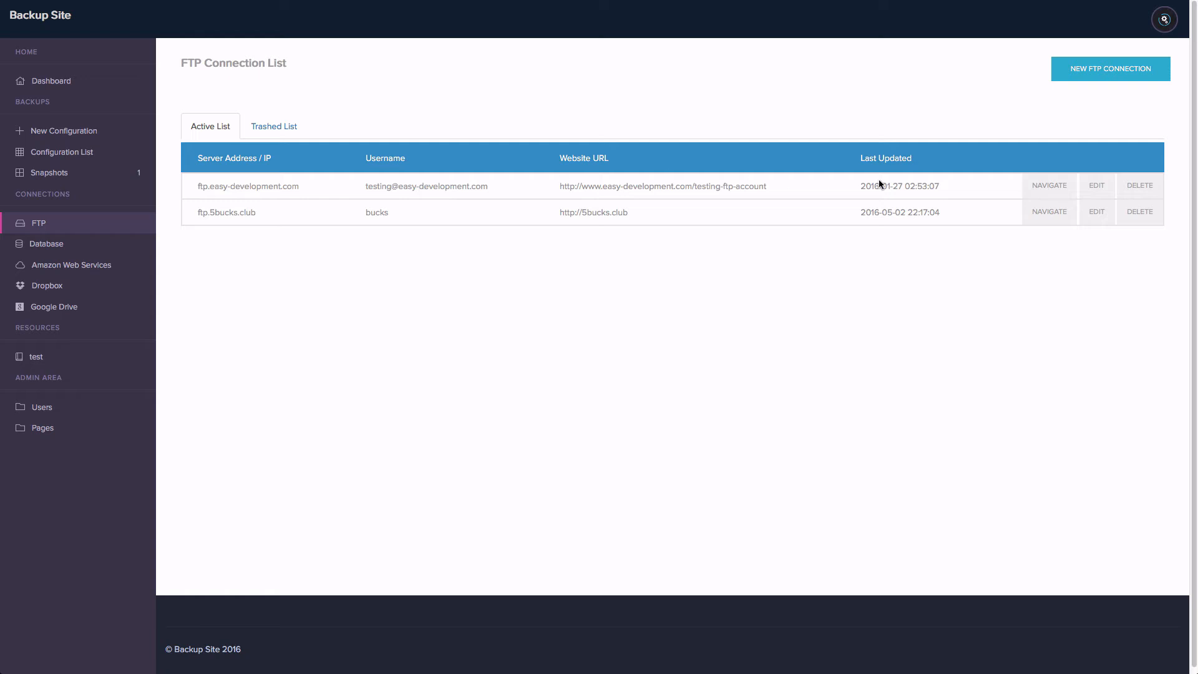
left_click(1038, 188)
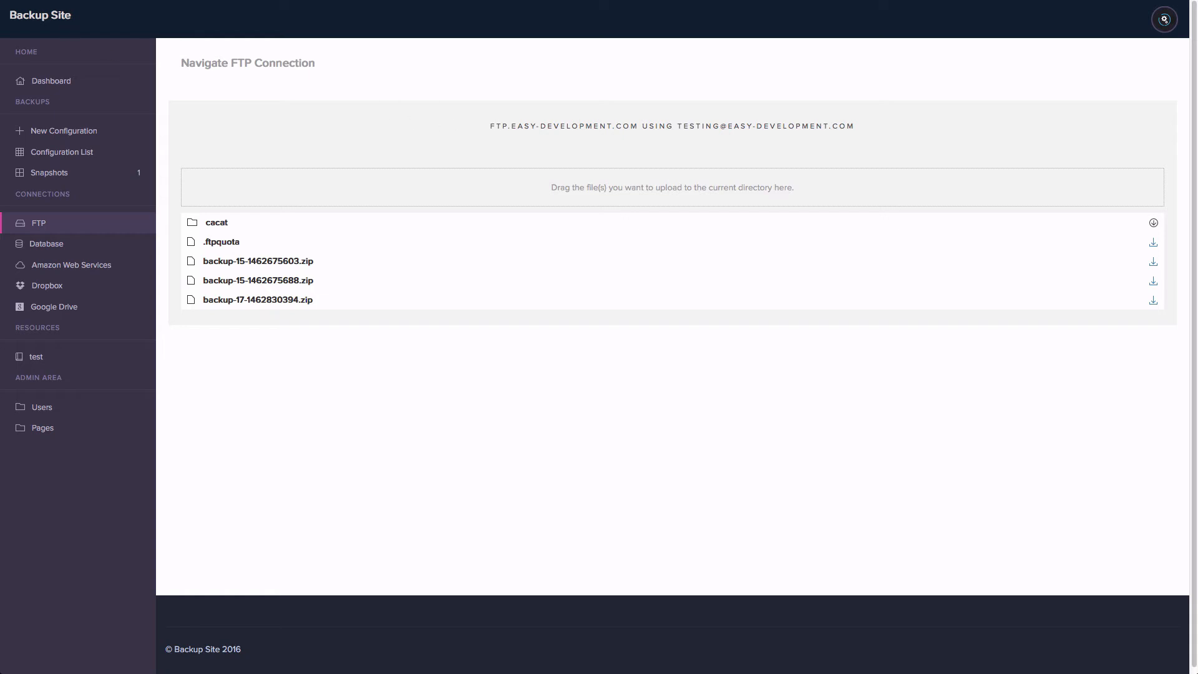
key("alt+Left")
left_click(1048, 212)
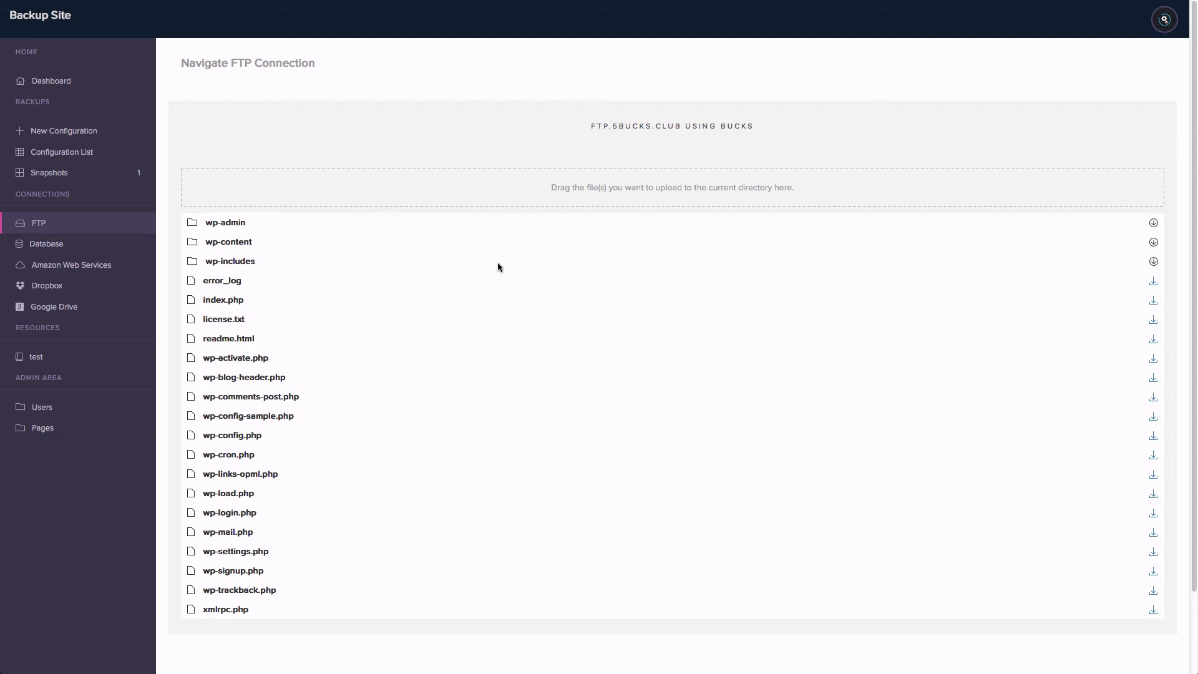
- Point out the file upload area and try a download of readme.html from ftp.5bucks.club
left_click_drag(557, 187, 797, 198)
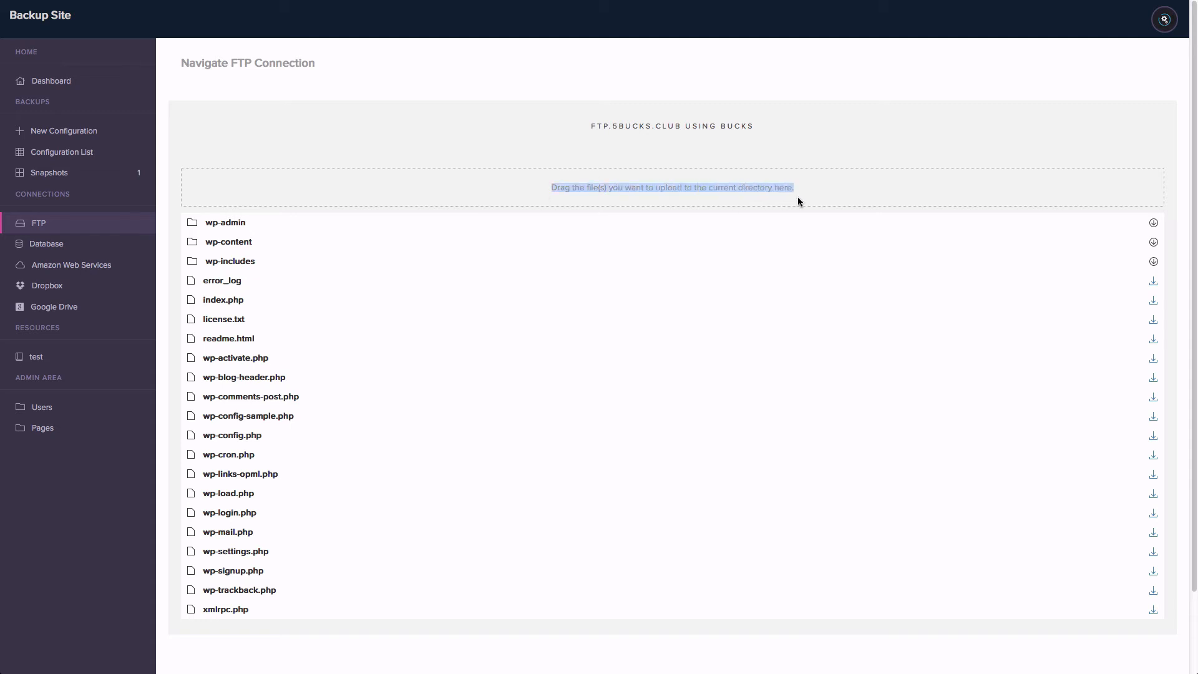
left_click(811, 199)
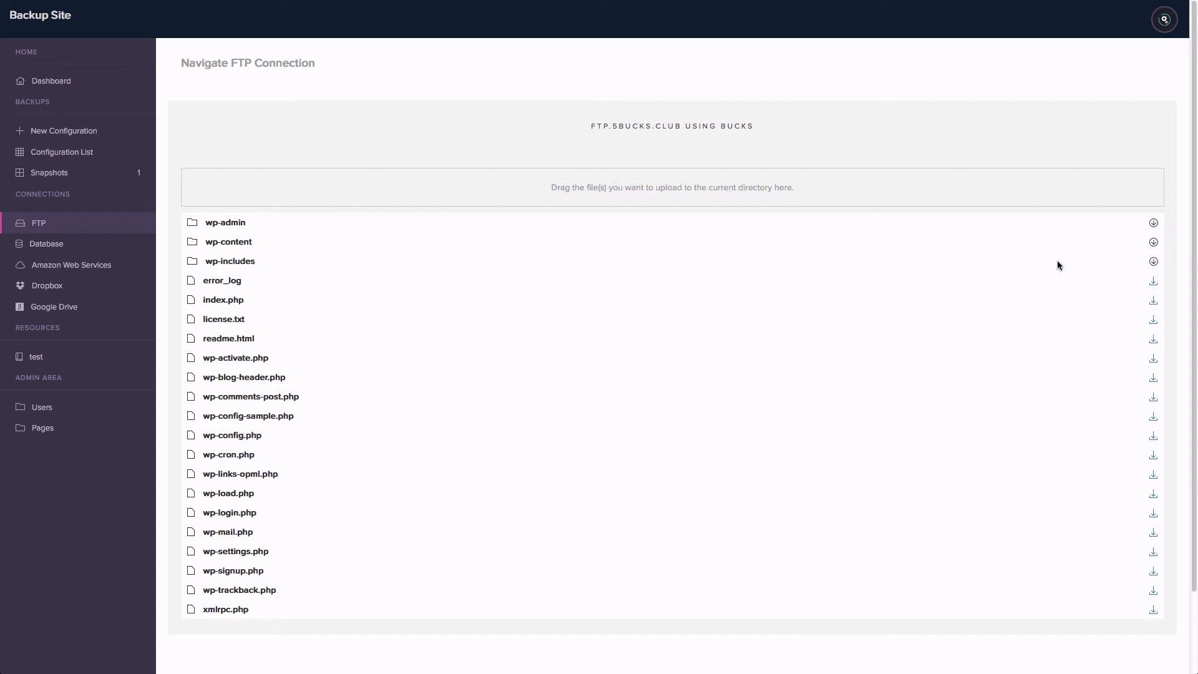
left_click(1156, 341)
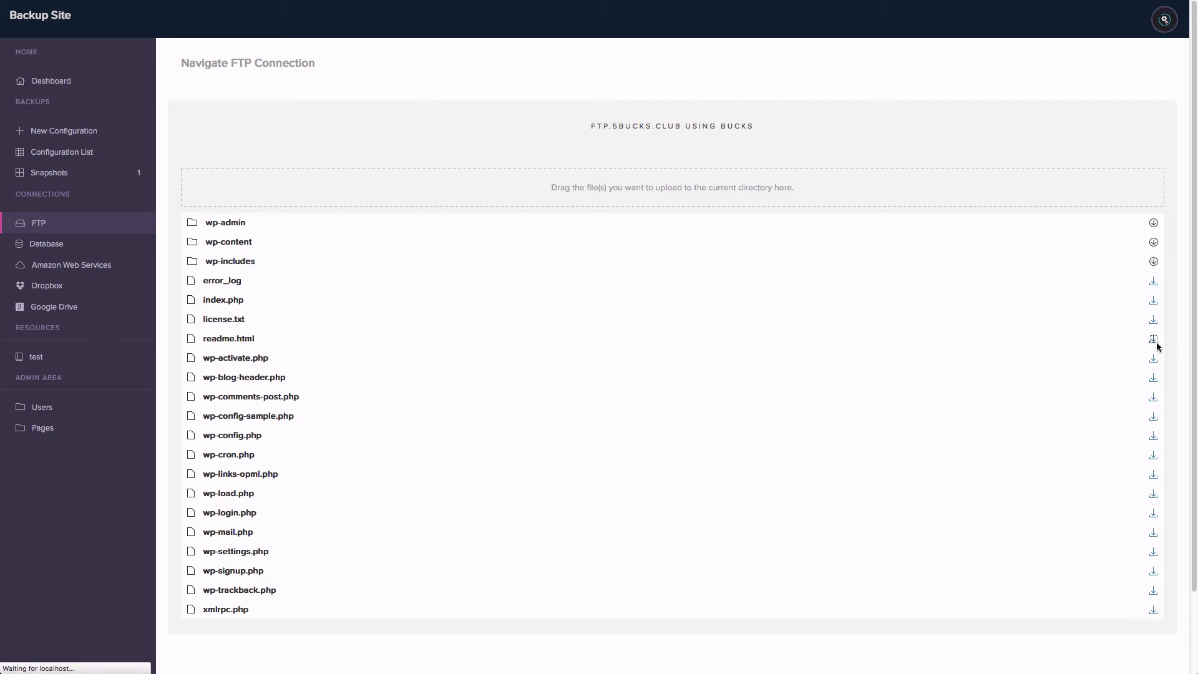
left_click(769, 179)
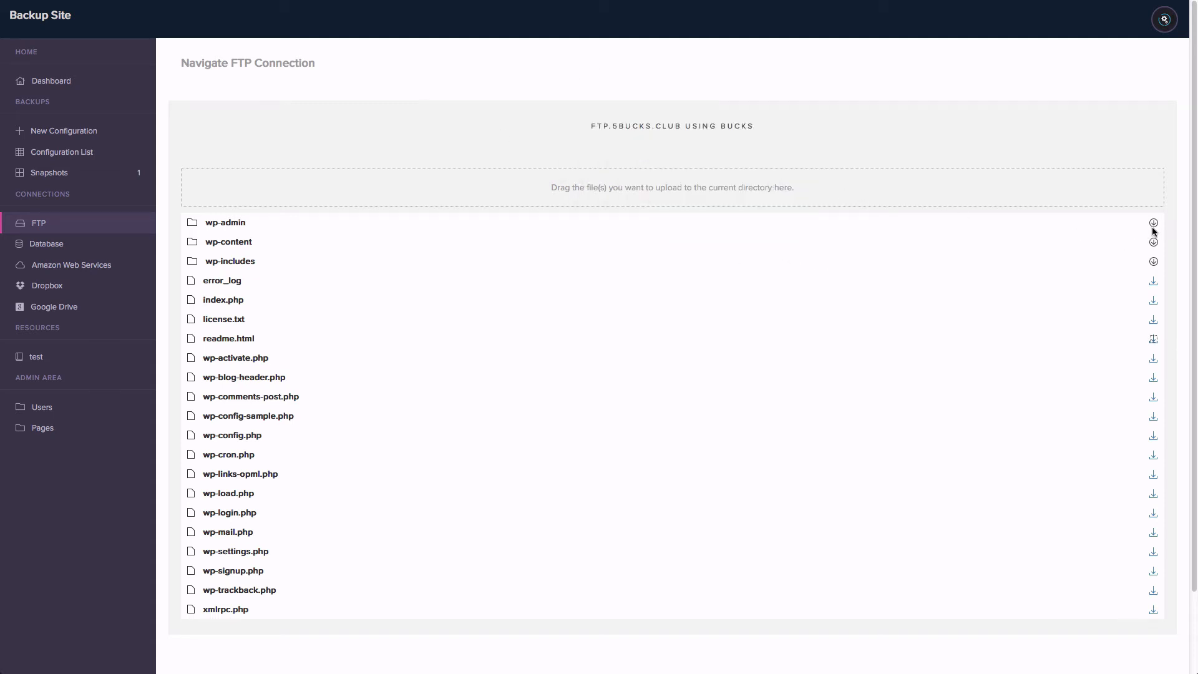
- Expand the wp-admin folder on ftp.5bucks.club and look through its subfolders and files
left_click(1154, 224)
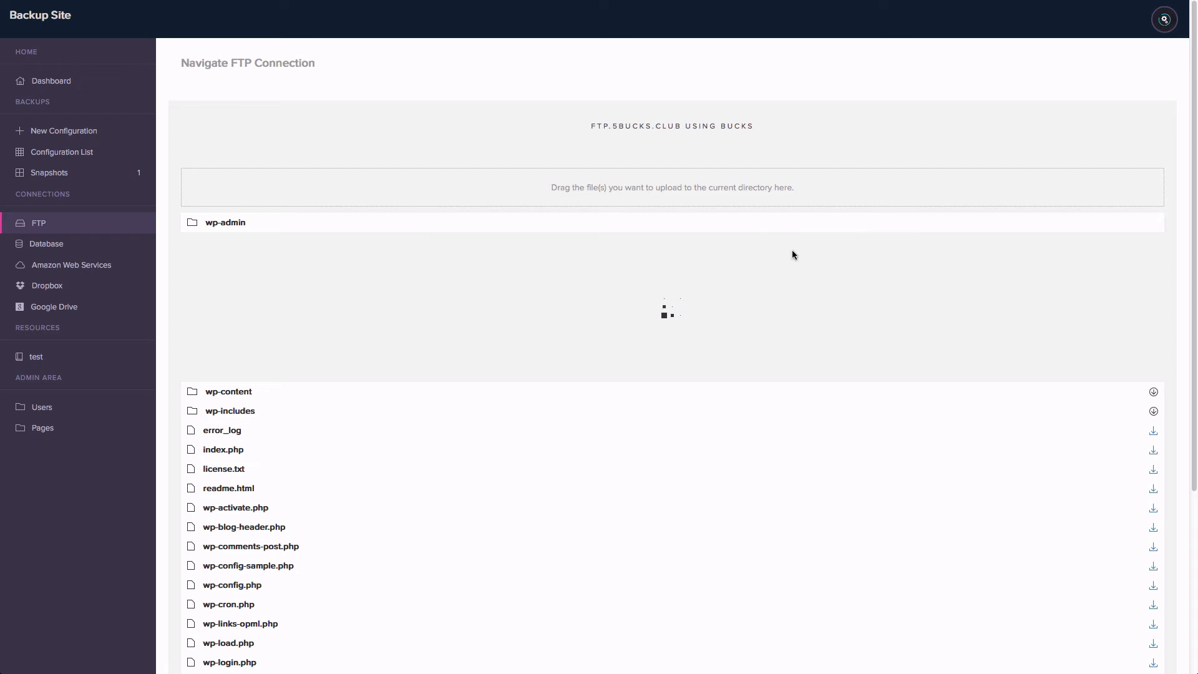
scroll(789, 252, "down", 2)
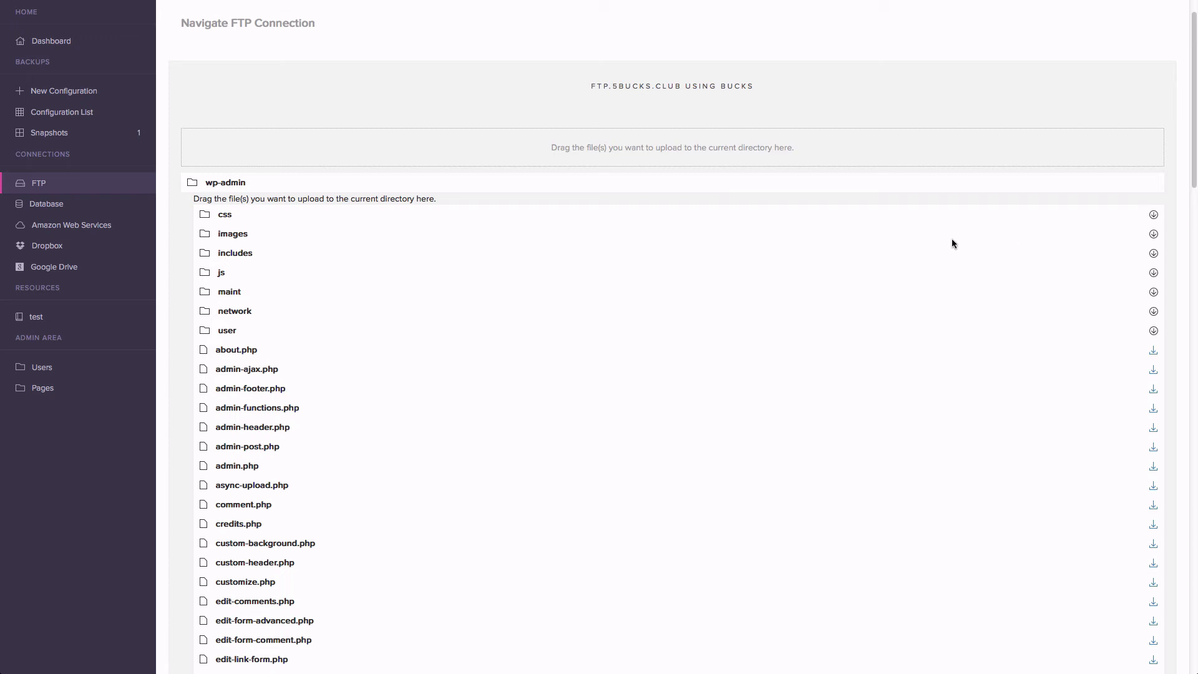
scroll(871, 252, "down", 1)
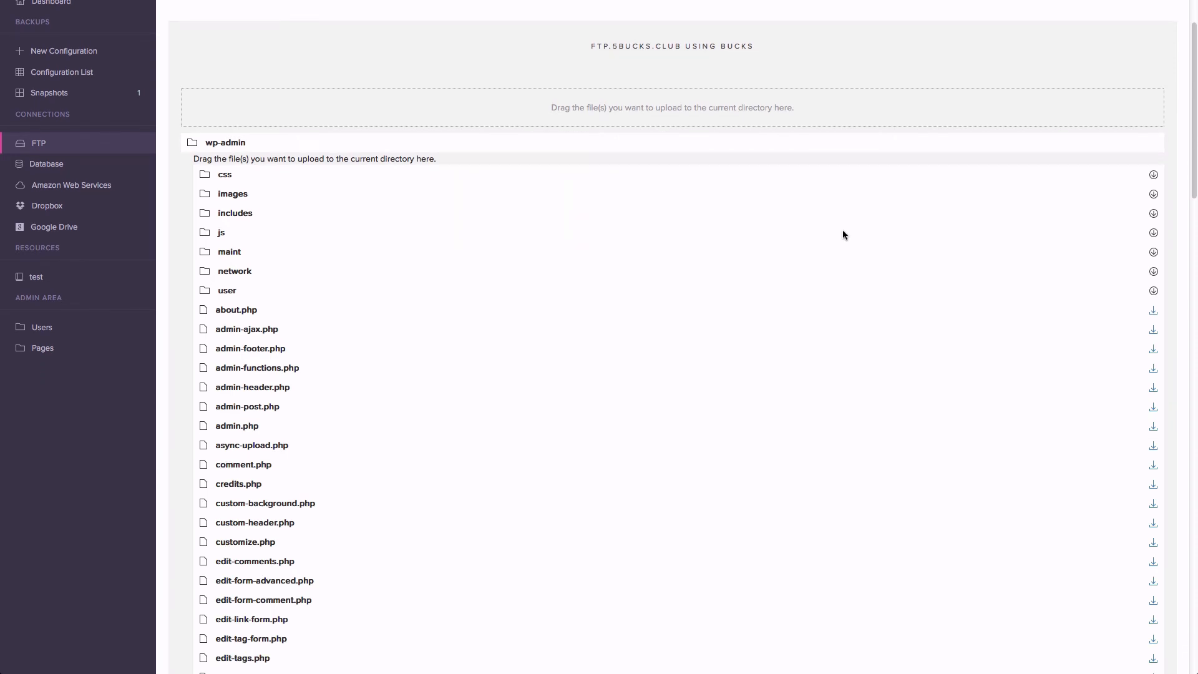
scroll(842, 230, "down", 3)
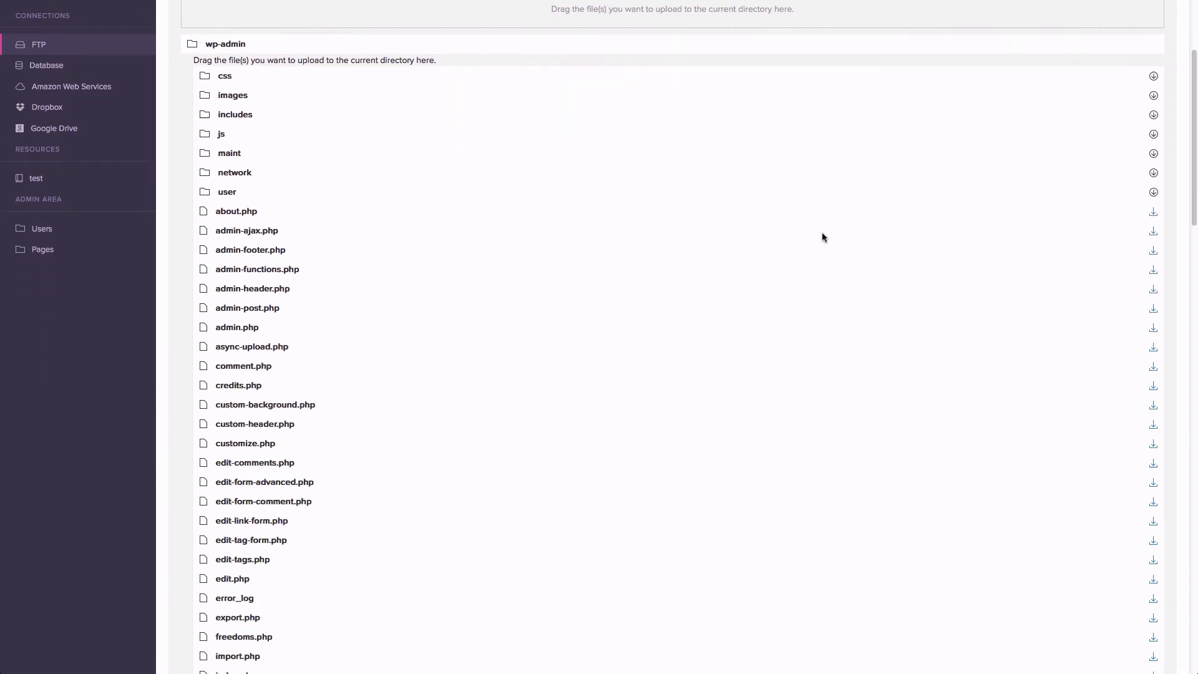
scroll(821, 232, "up", 5)
scroll(752, 243, "down", 14)
scroll(739, 247, "down", 20)
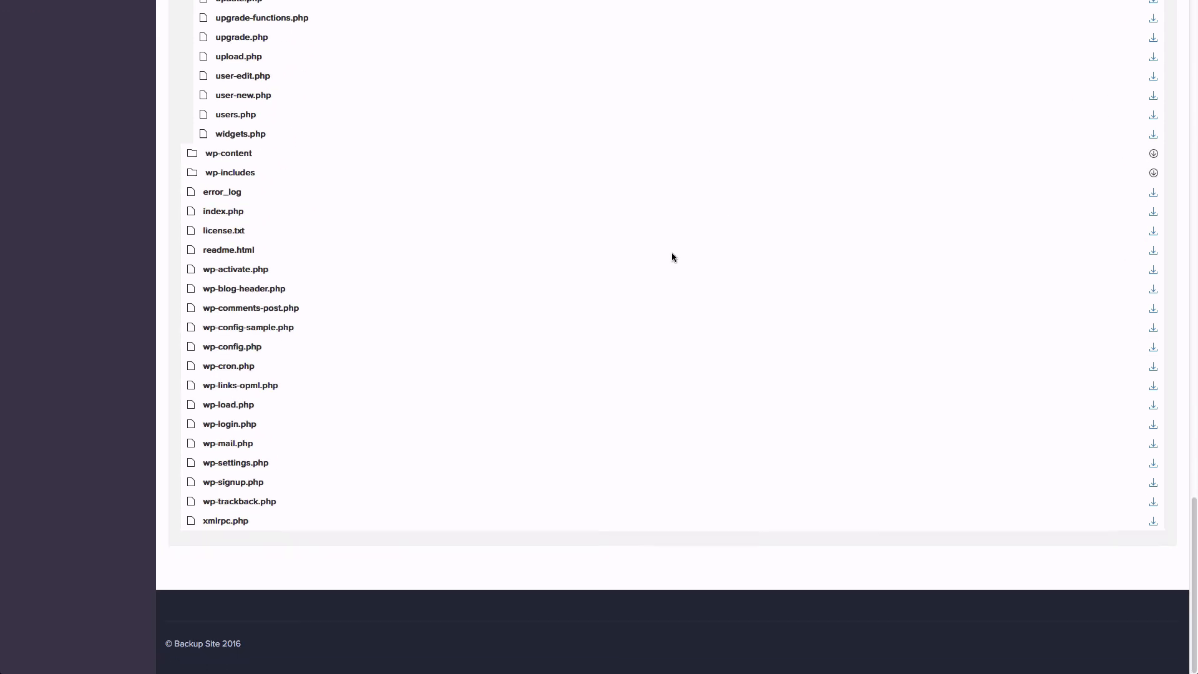
scroll(312, 262, "up", 14)
scroll(287, 275, "up", 20)
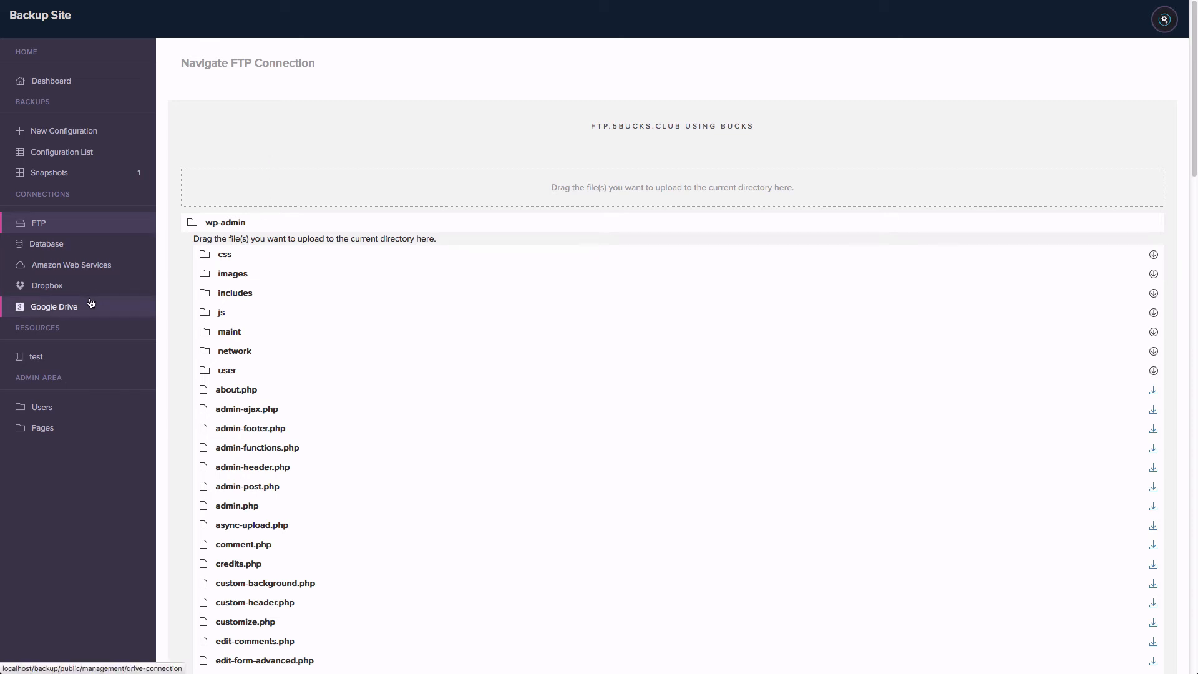
- Open a new AWS connection form and review its name, access key, access secret, bucket name and region options
left_click(94, 267)
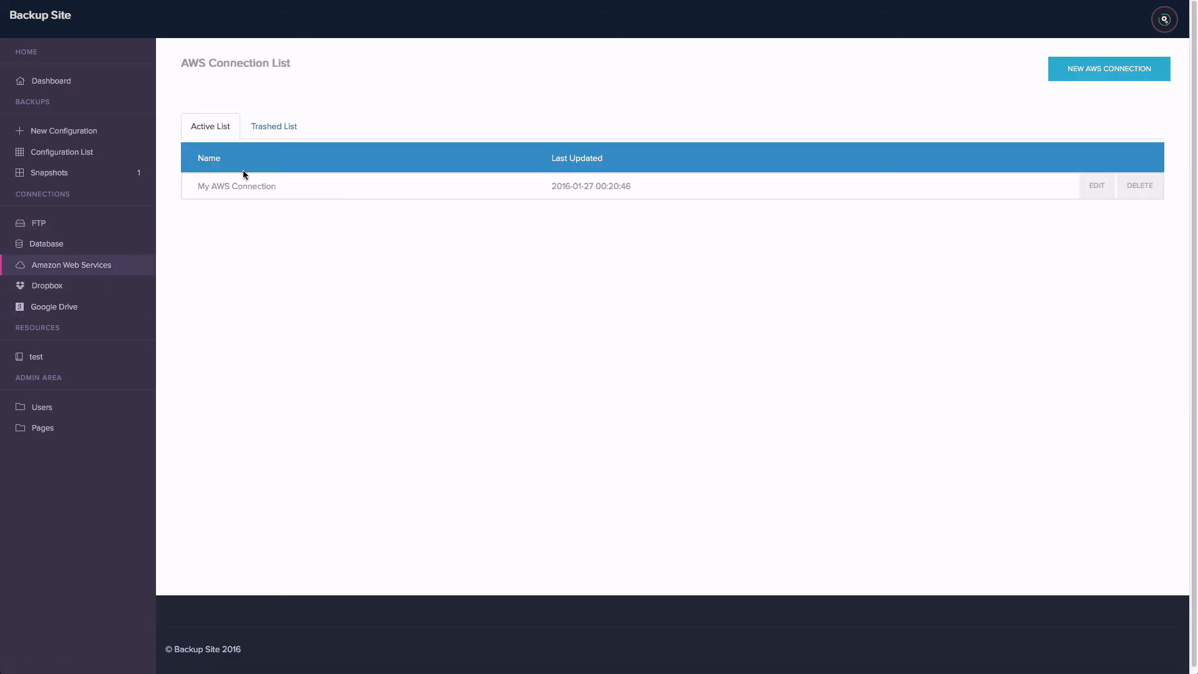
left_click(1086, 73)
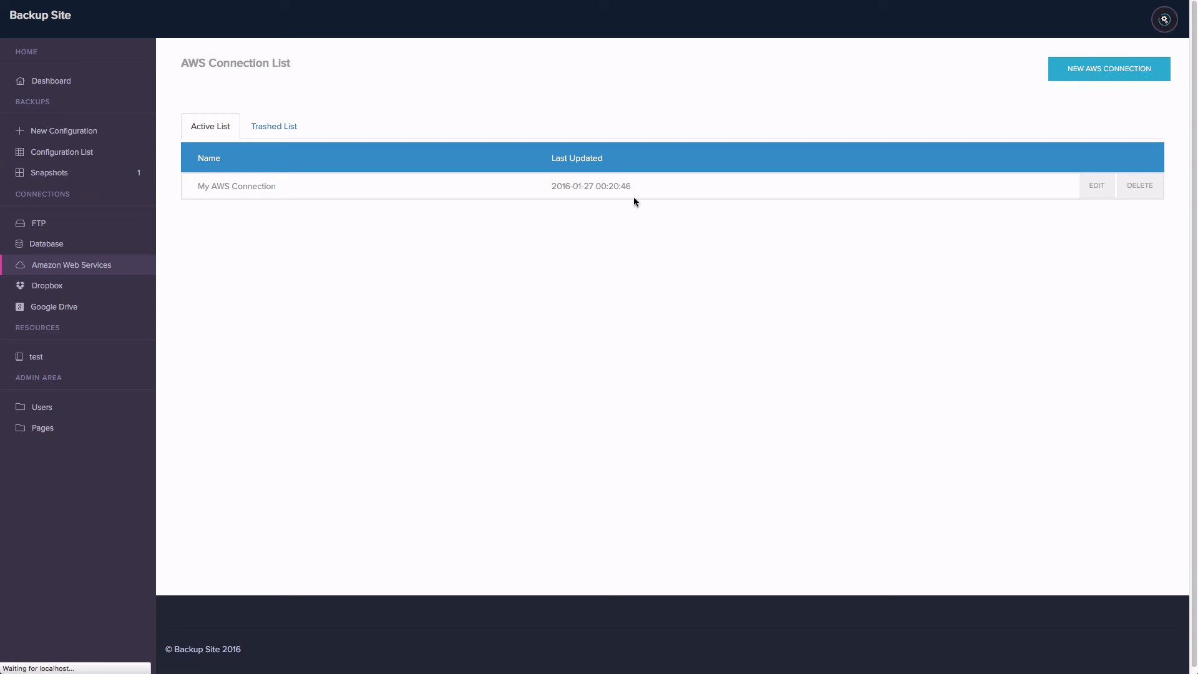
left_click(460, 140)
left_click_drag(361, 131, 503, 147)
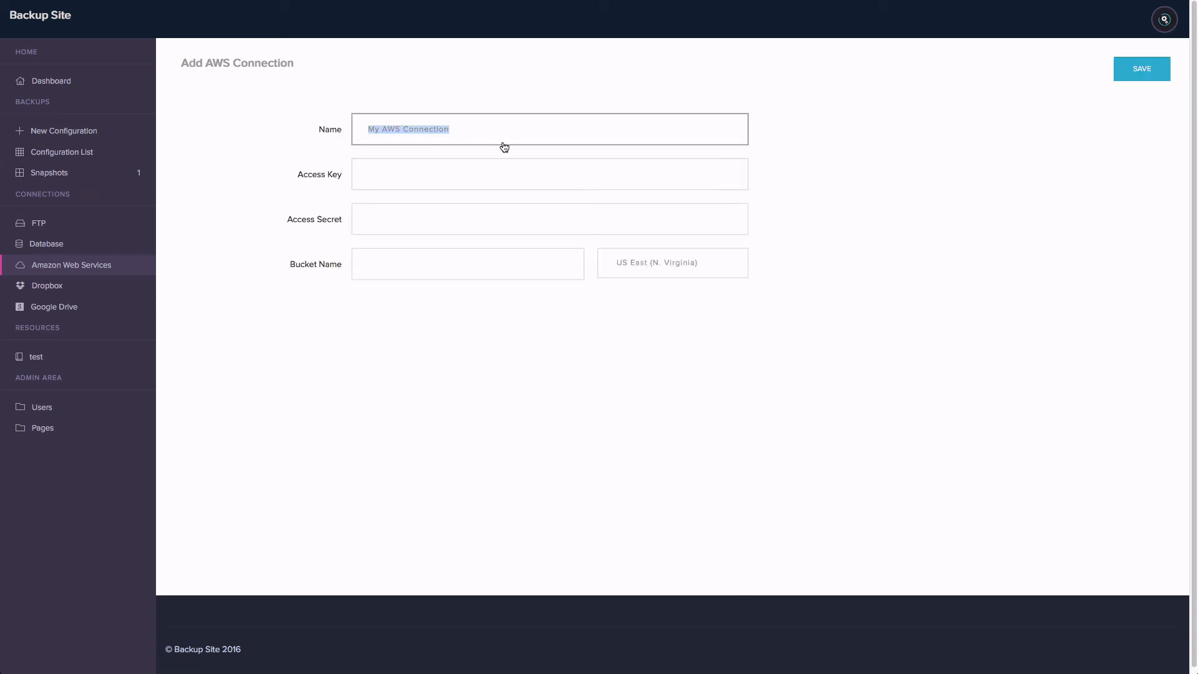
left_click(400, 189)
left_click(381, 221)
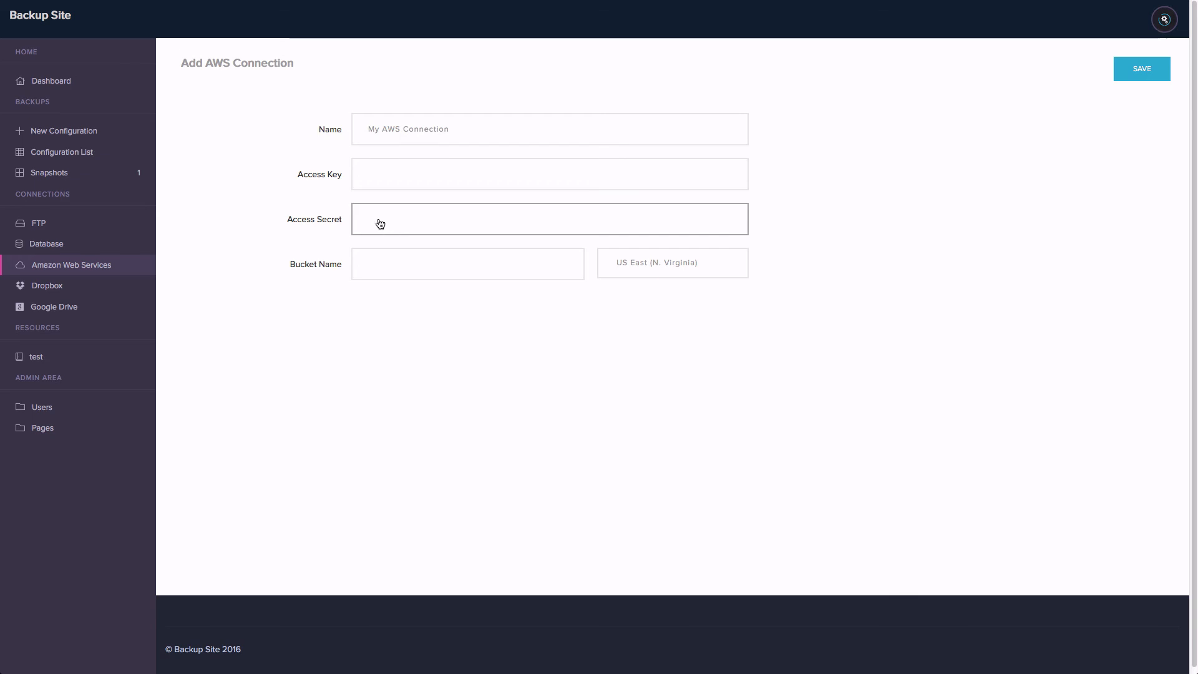
left_click(647, 274)
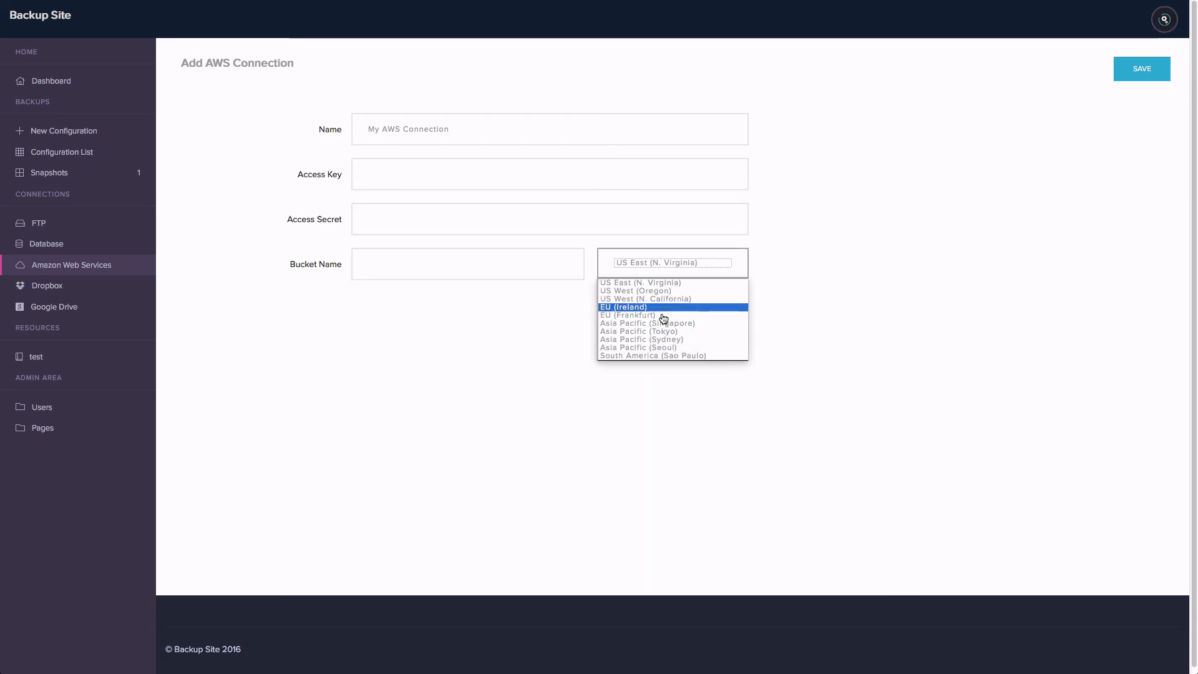
left_click(856, 278)
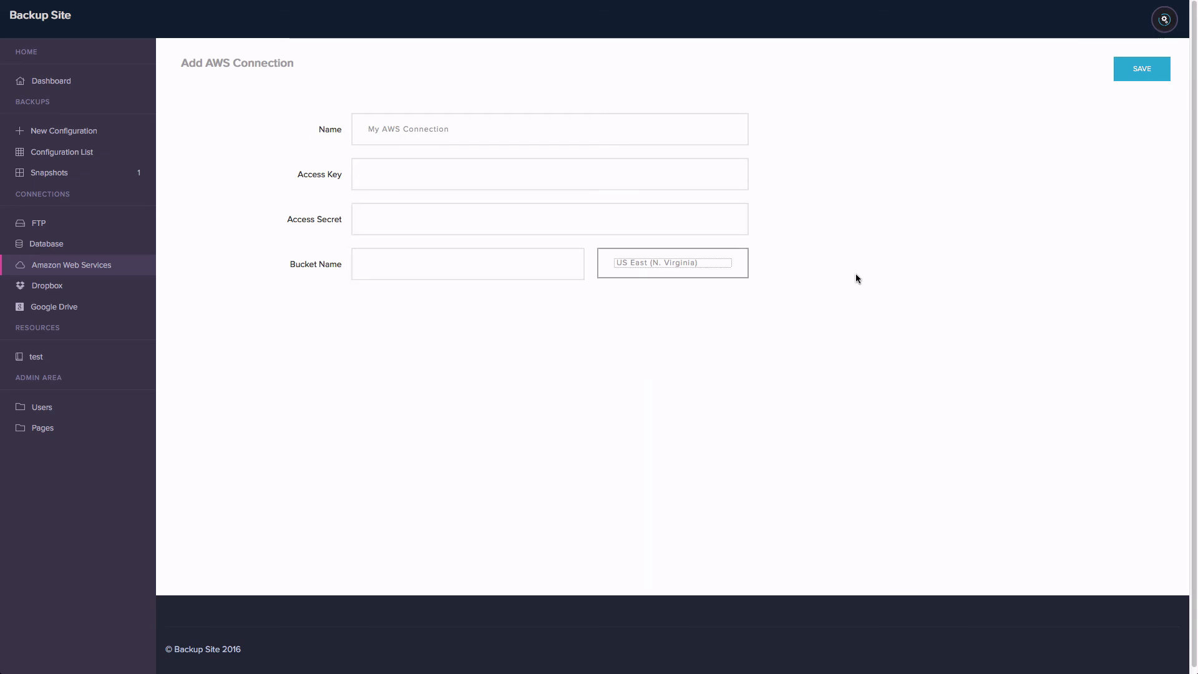
- Open the Dropbox connection list and try to start a new Dropbox connection
left_click(128, 290)
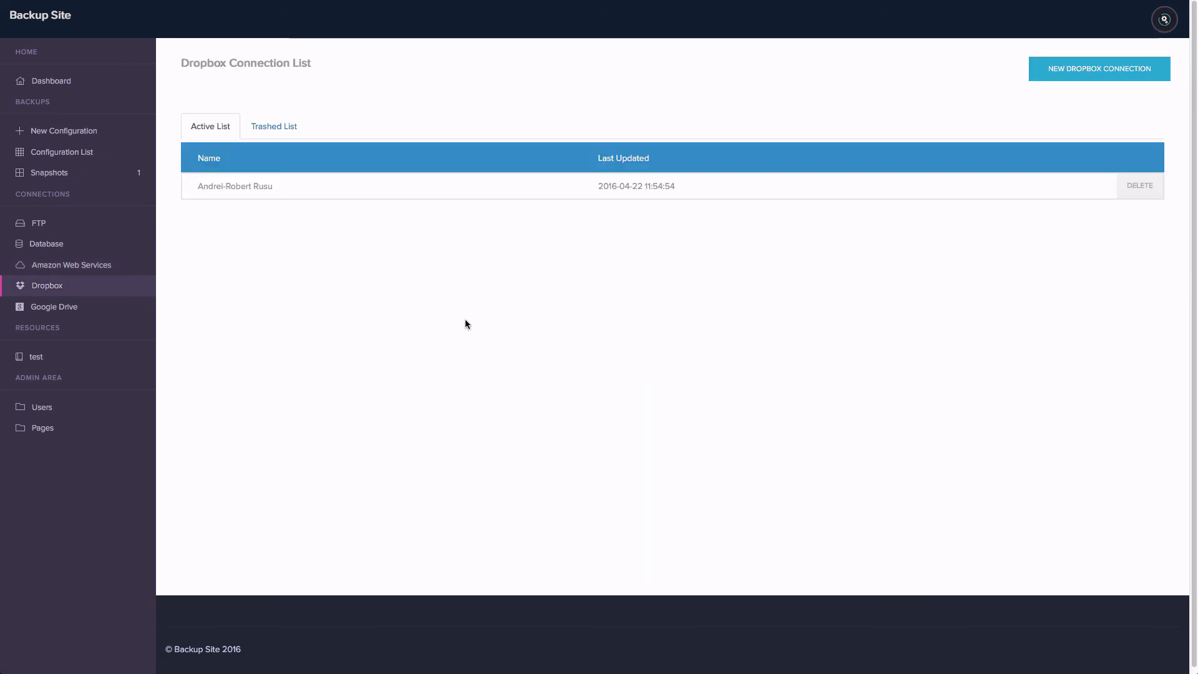
left_click(1069, 76)
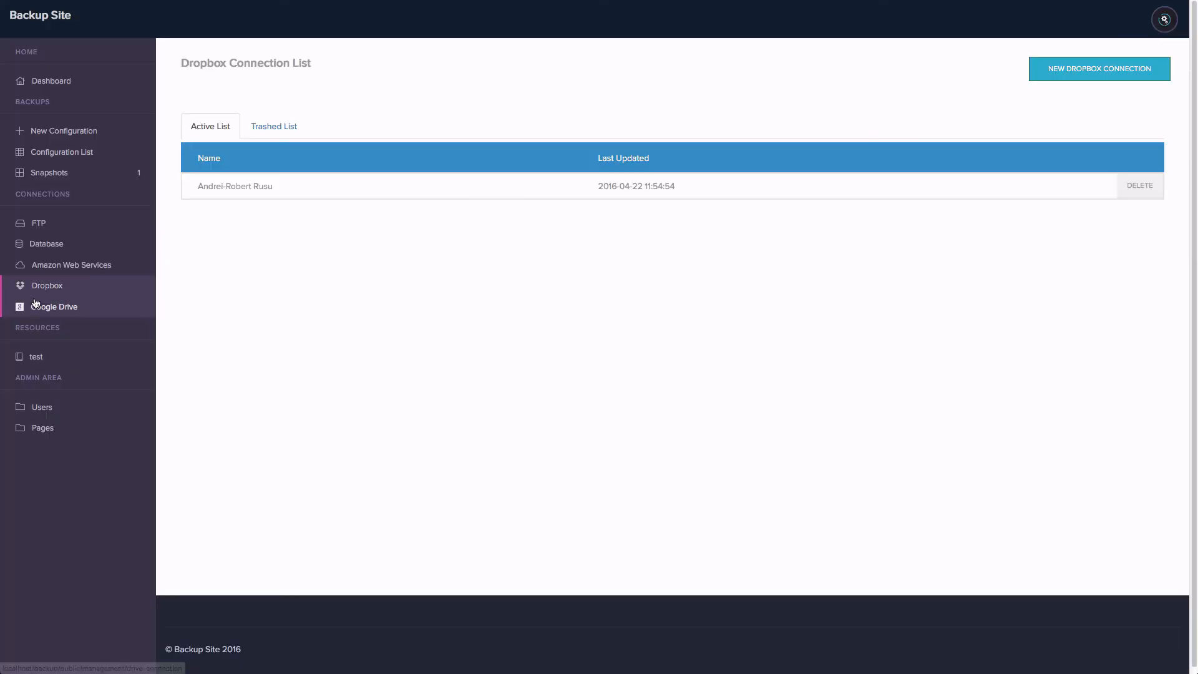
- Authorize a Google Drive connection from the Google Drive connection list and highlight the notification
left_click(54, 307)
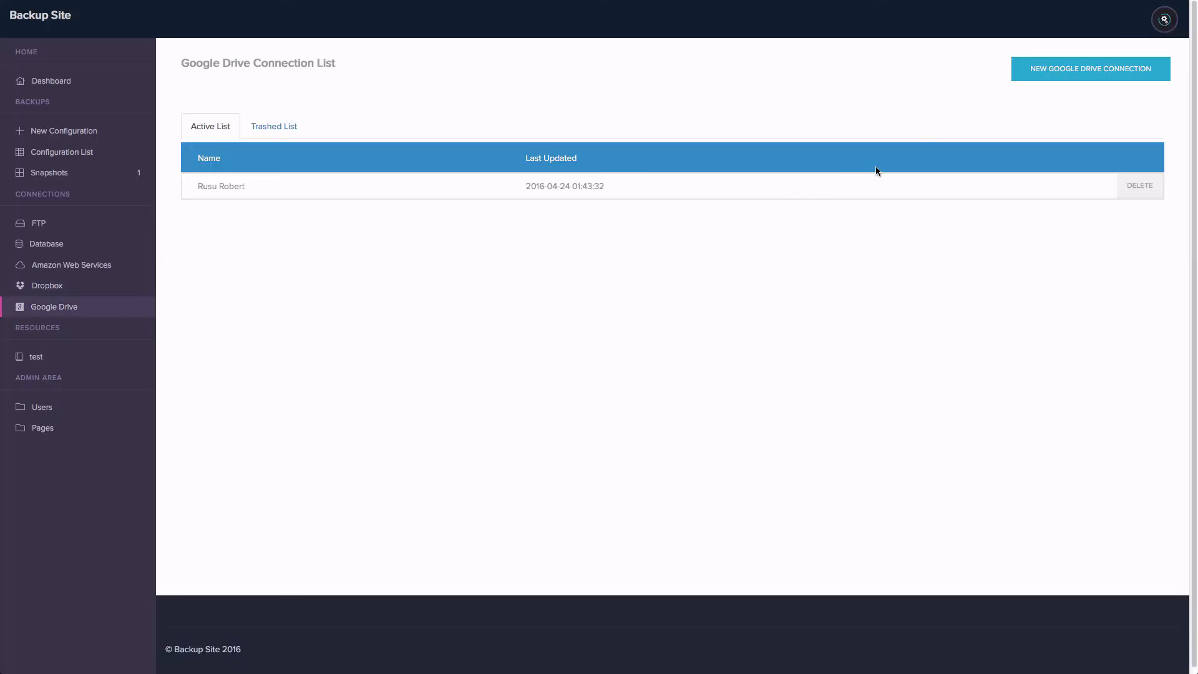
left_click(1036, 77)
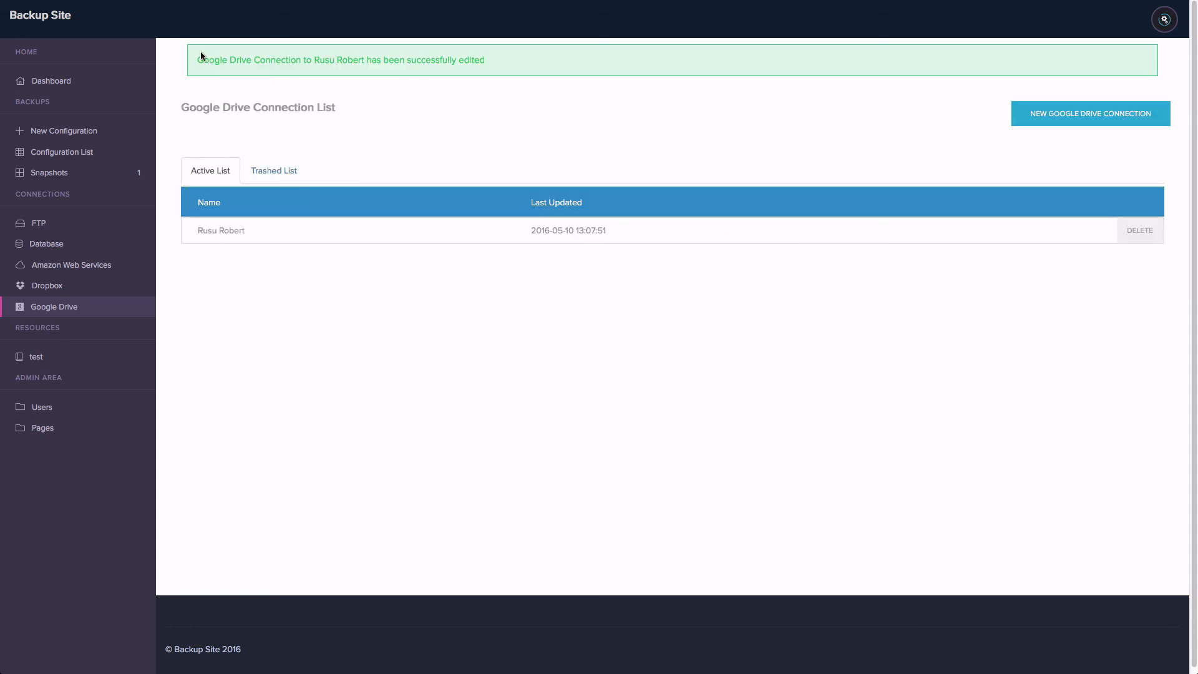
left_click_drag(200, 52, 569, 69)
left_click(571, 73)
- Check the trashed Google Drive connections, delete the active connection and restore it from the trash
left_click(275, 172)
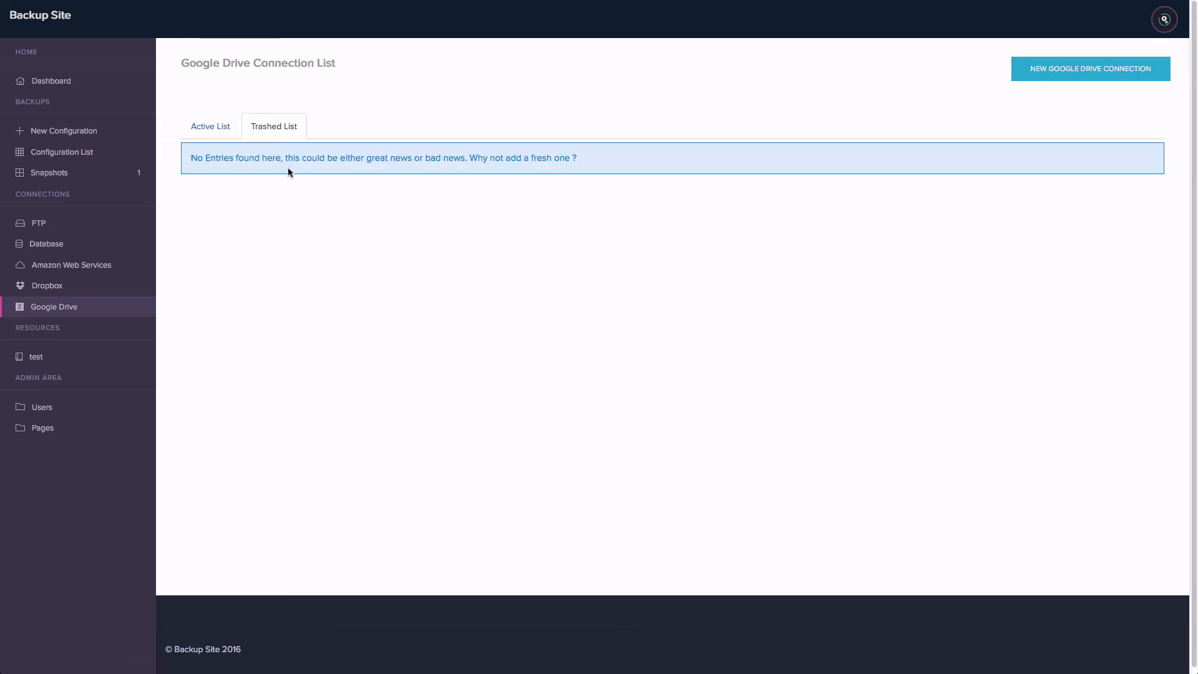
left_click(220, 130)
left_click(1156, 181)
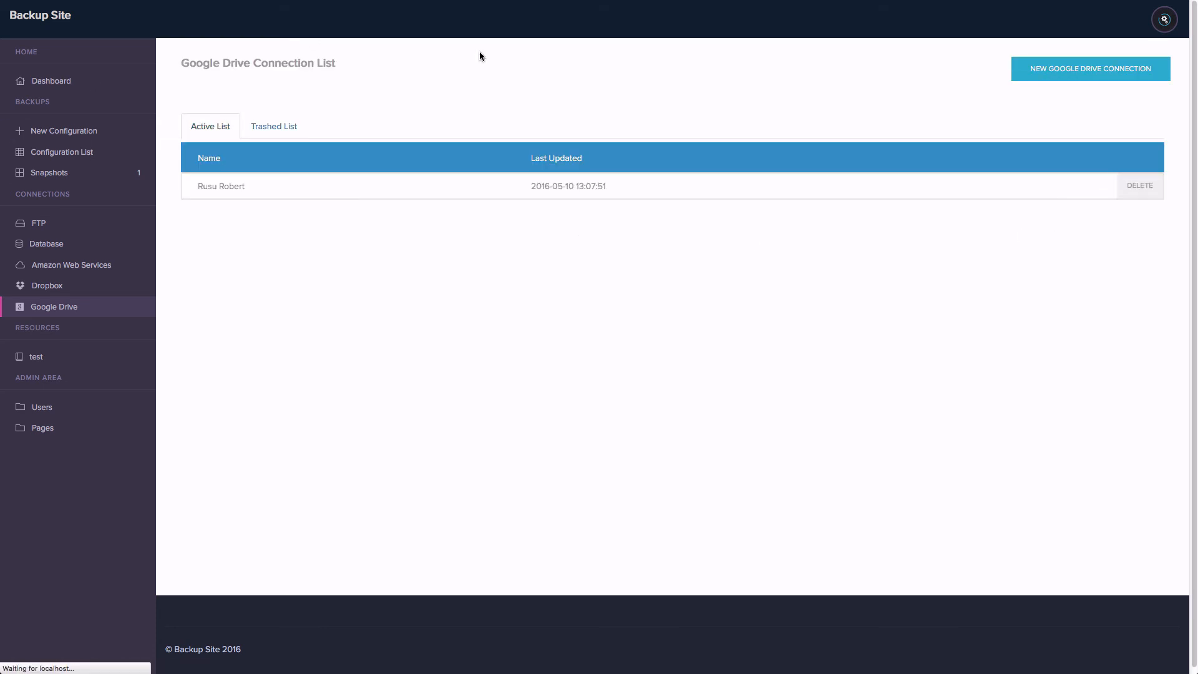
left_click(301, 173)
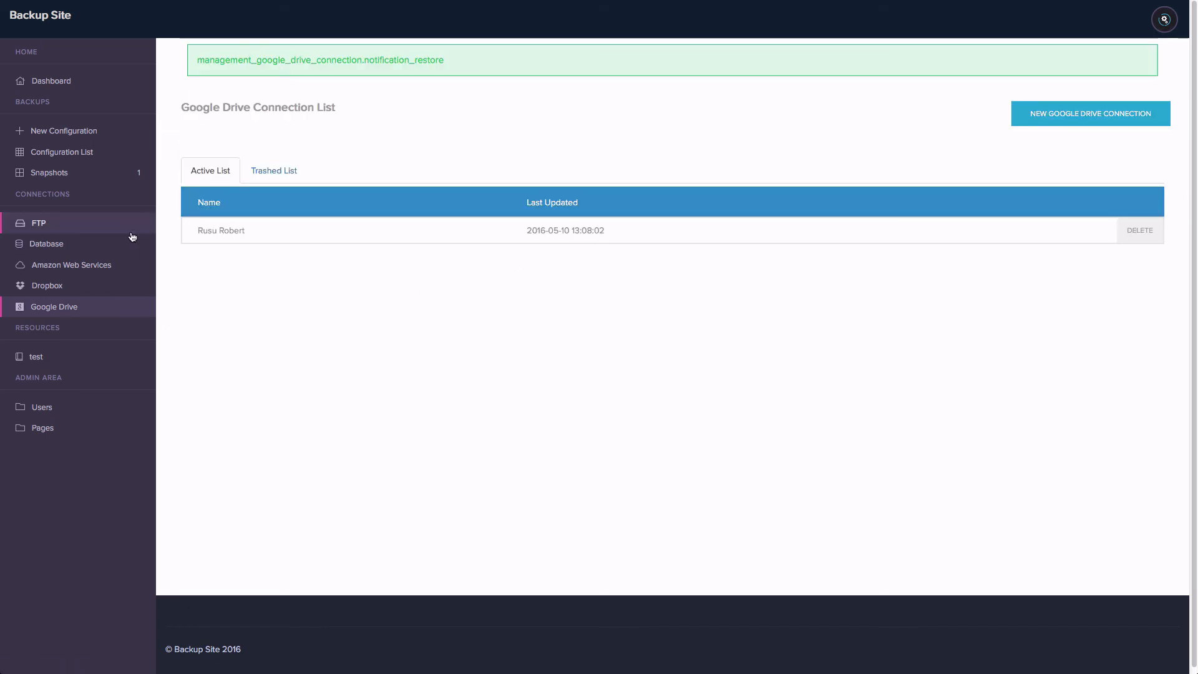
- Delete the My Website snapshot backup-17-1462830394.zip and check the trashed and active snapshot lists
left_click(132, 176)
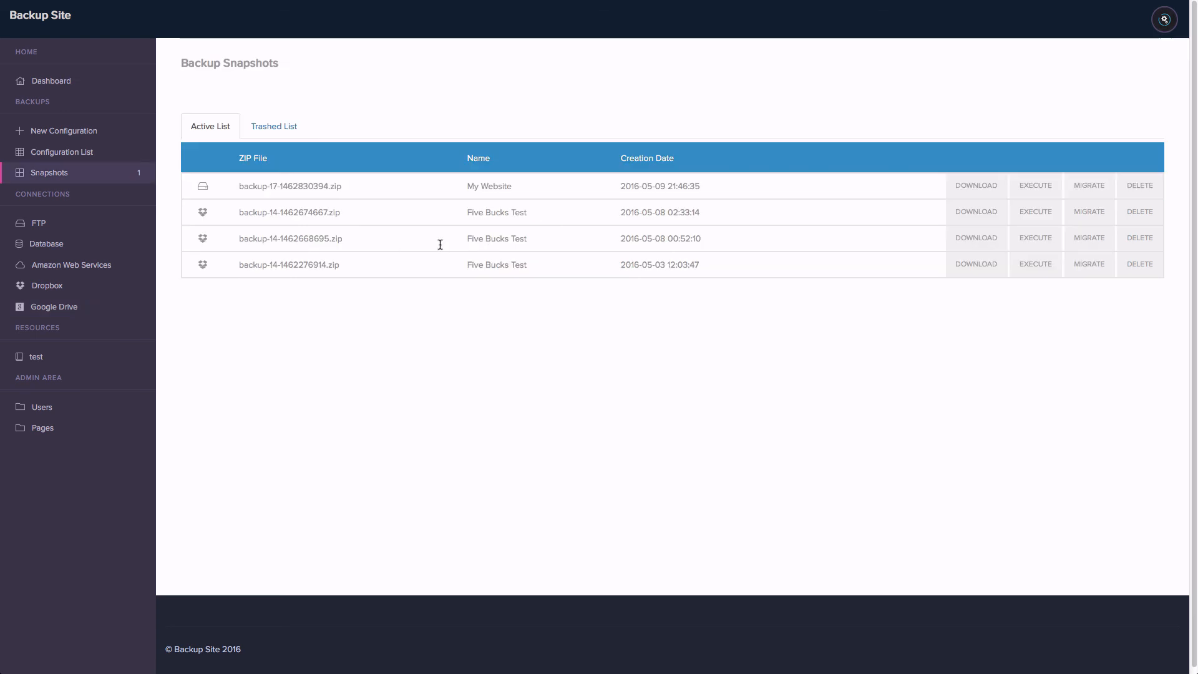
mouse_move(140, 178)
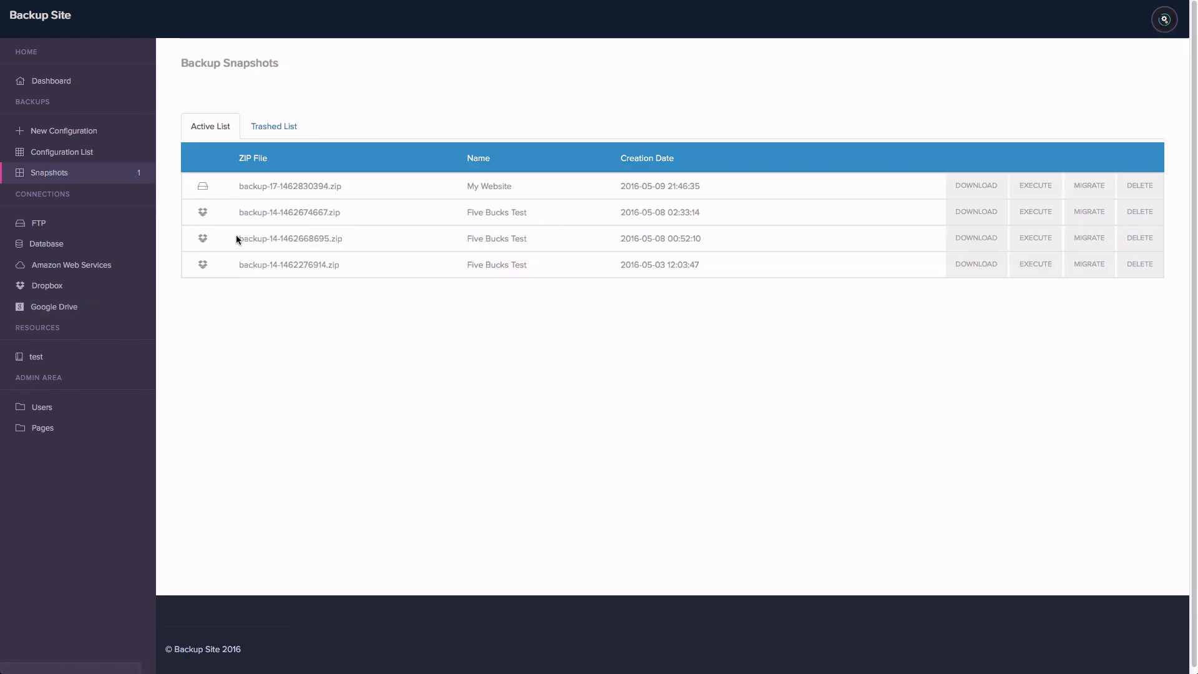
left_click(285, 135)
left_click(233, 134)
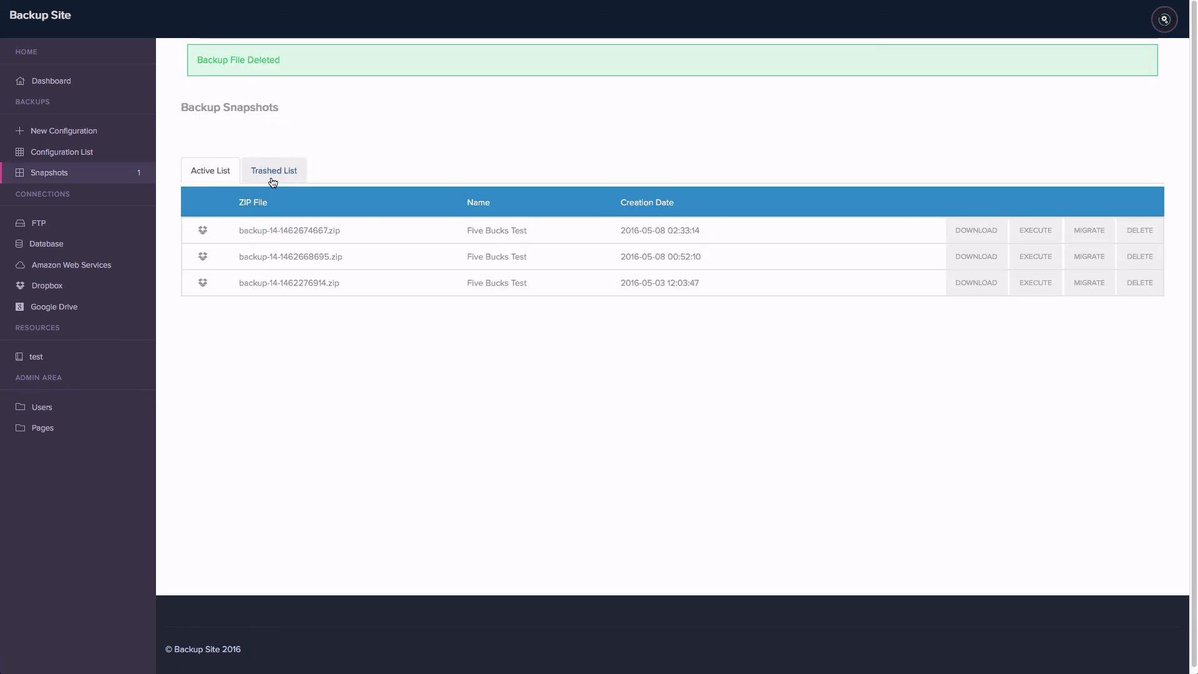
left_click(272, 176)
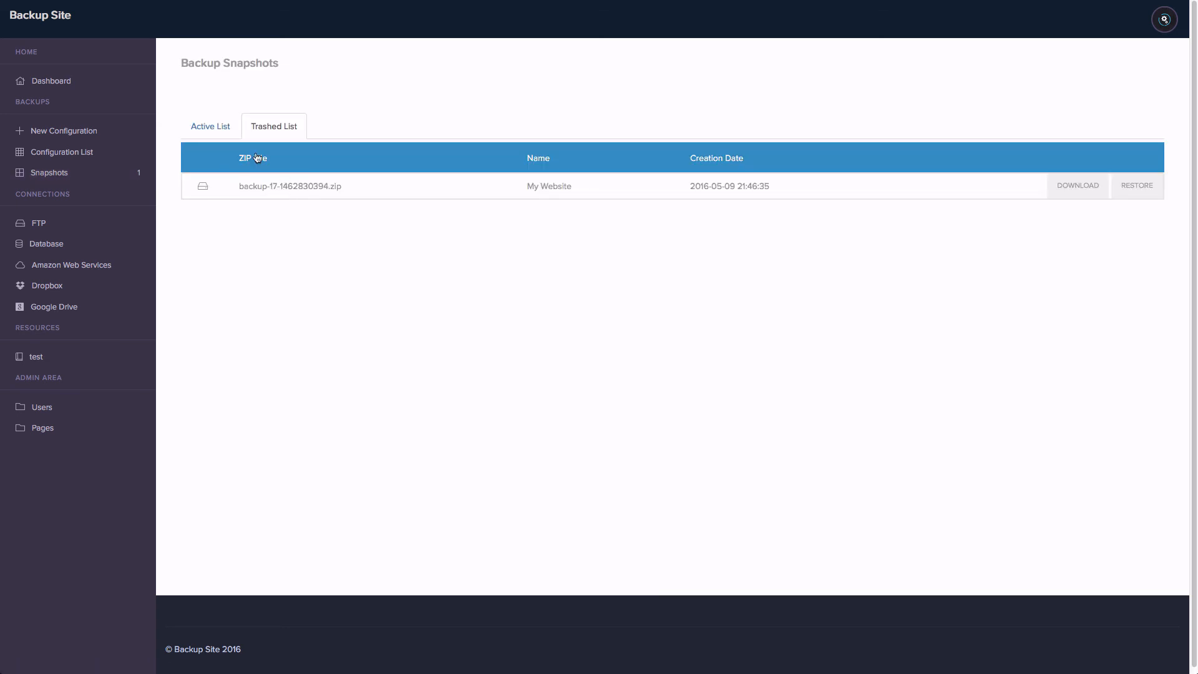
left_click(229, 128)
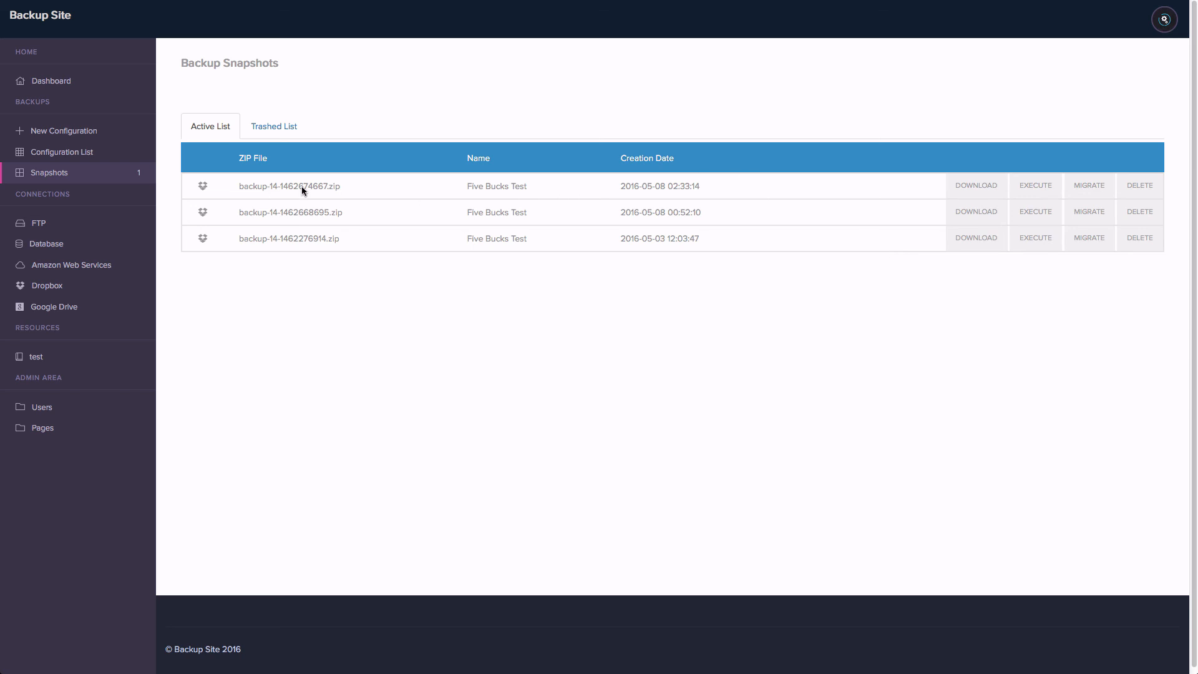
- Open the migration of snapshot backup-14-1462674667.zip and set its FTP target to the ftp.easy-development.com connection
left_click(1087, 183)
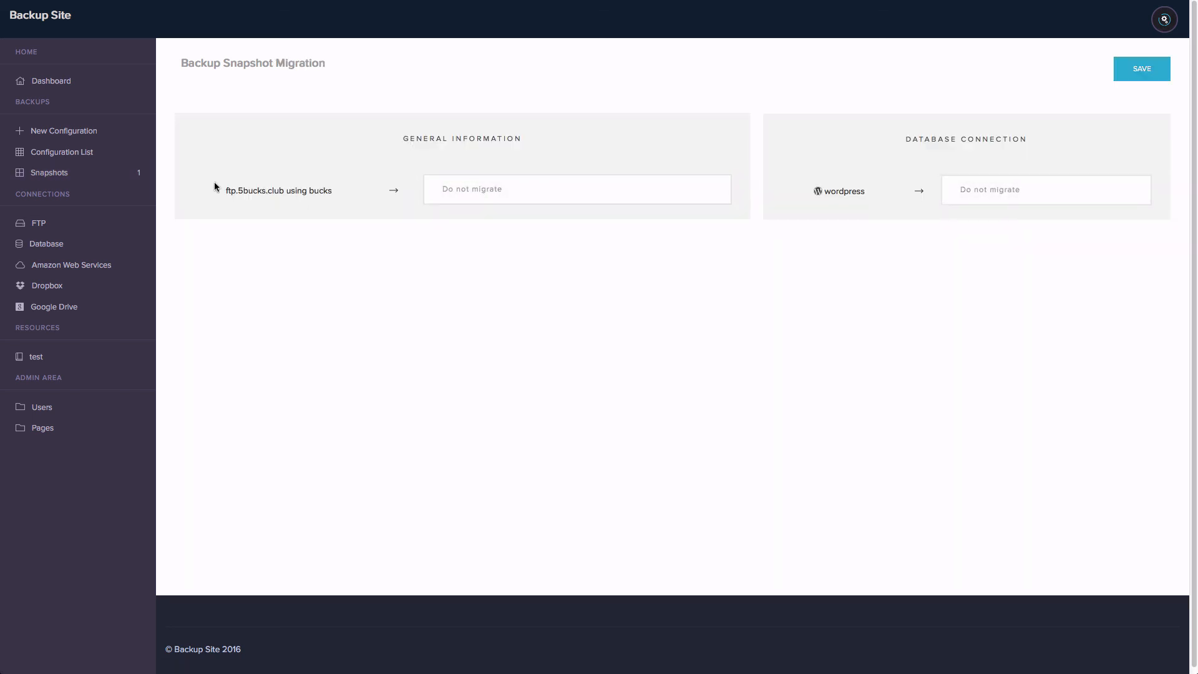
left_click_drag(215, 185, 343, 193)
left_click(258, 191)
left_click(471, 188)
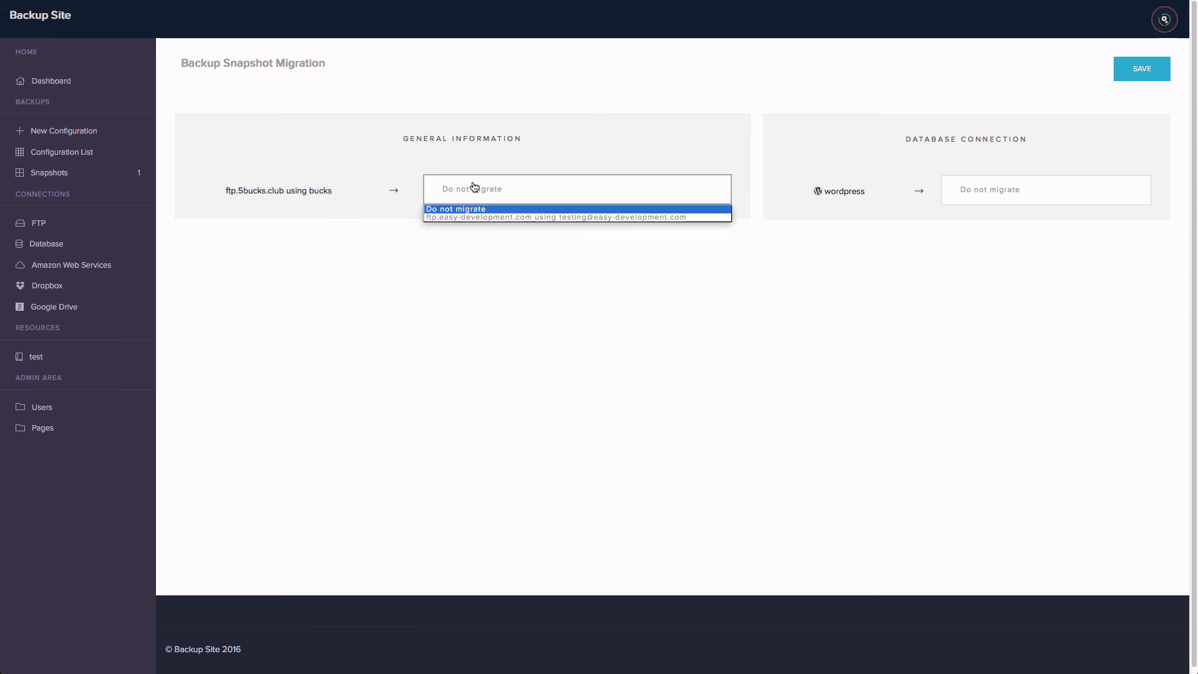
left_click(473, 214)
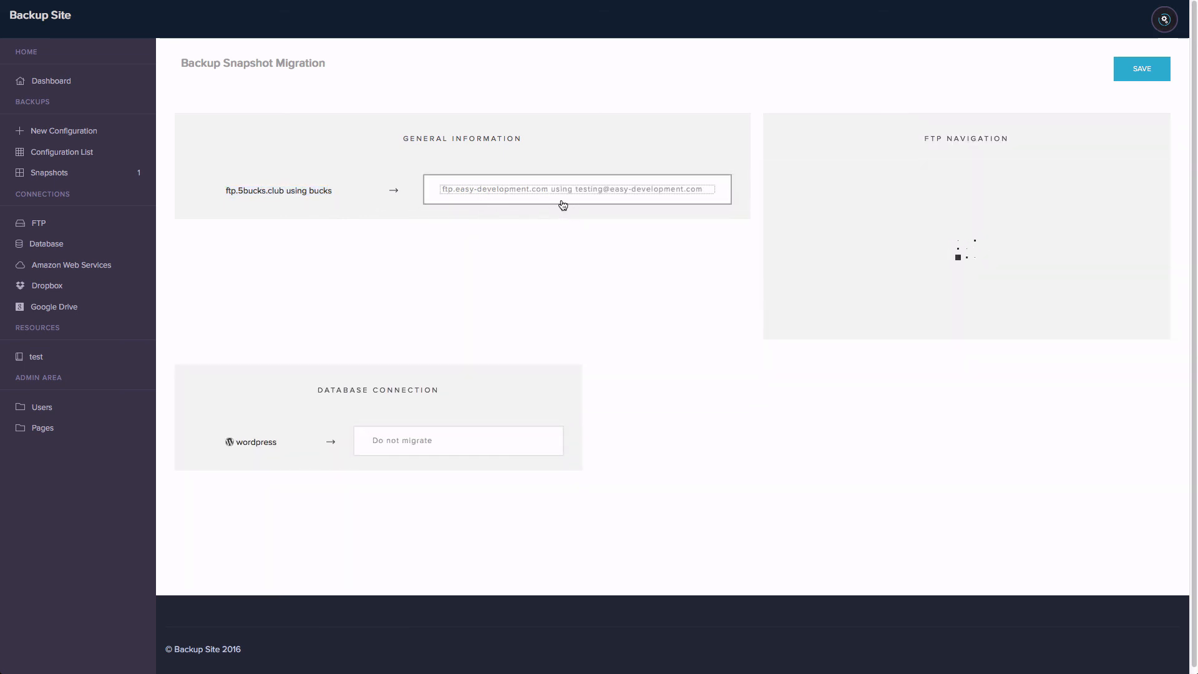
- Highlight the selected FTP destination path and choose the cacat folder as the migration destination
left_click(1071, 149)
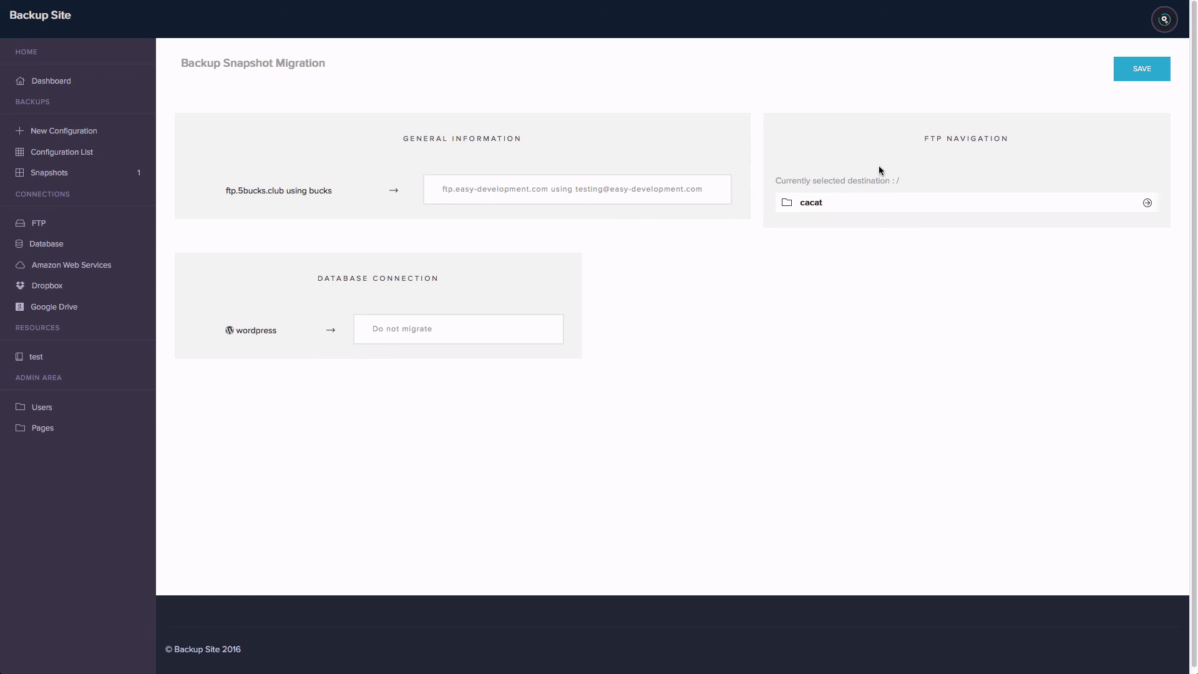
left_click_drag(783, 179, 976, 185)
left_click(979, 187)
left_click(1147, 205)
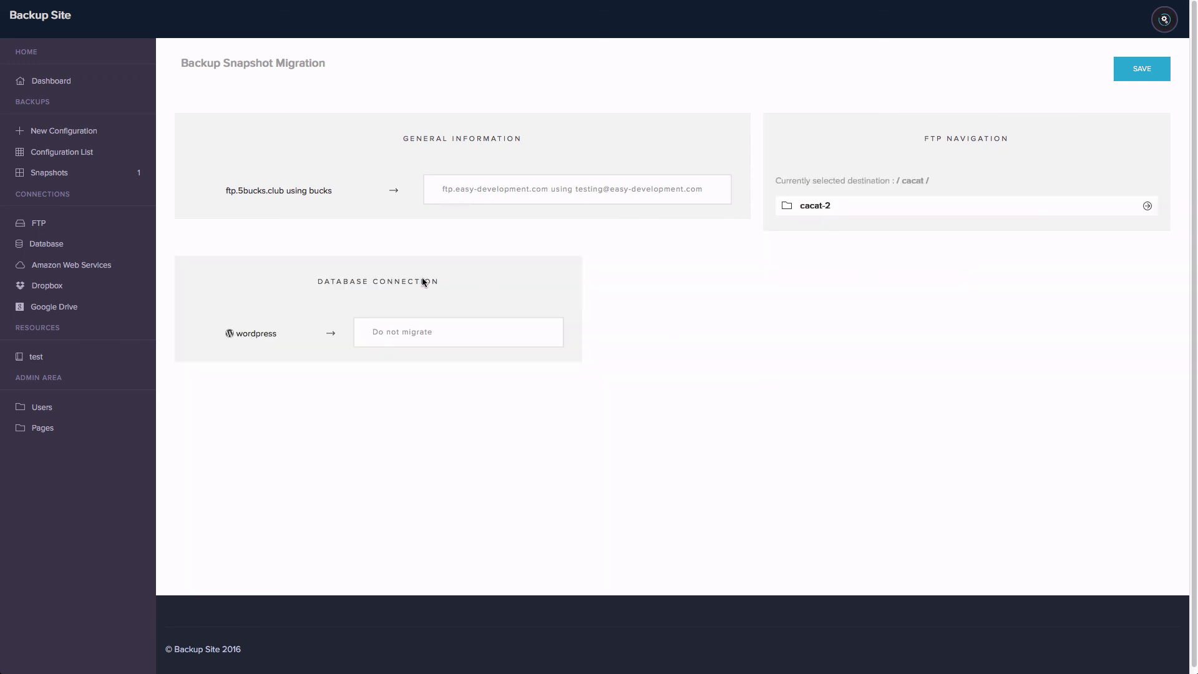
- Set the migration target of the wordpress database to the Easy Paypal connection
left_click(462, 343)
left_click(301, 351)
left_click(397, 343)
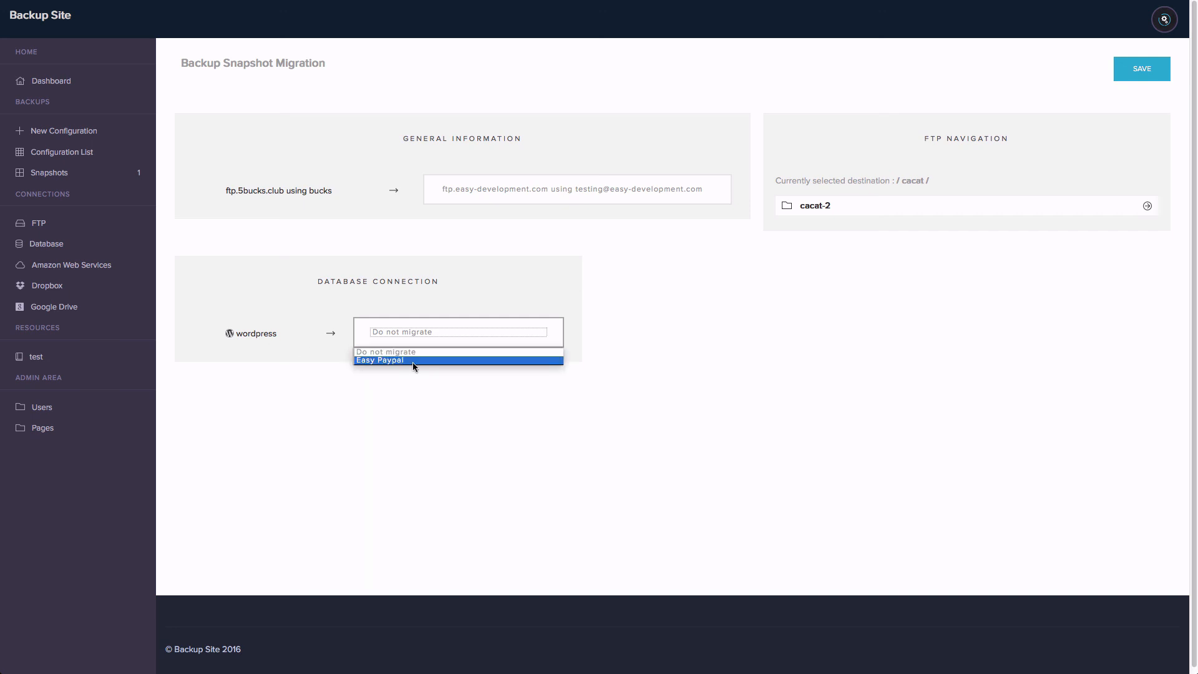
left_click(179, 268)
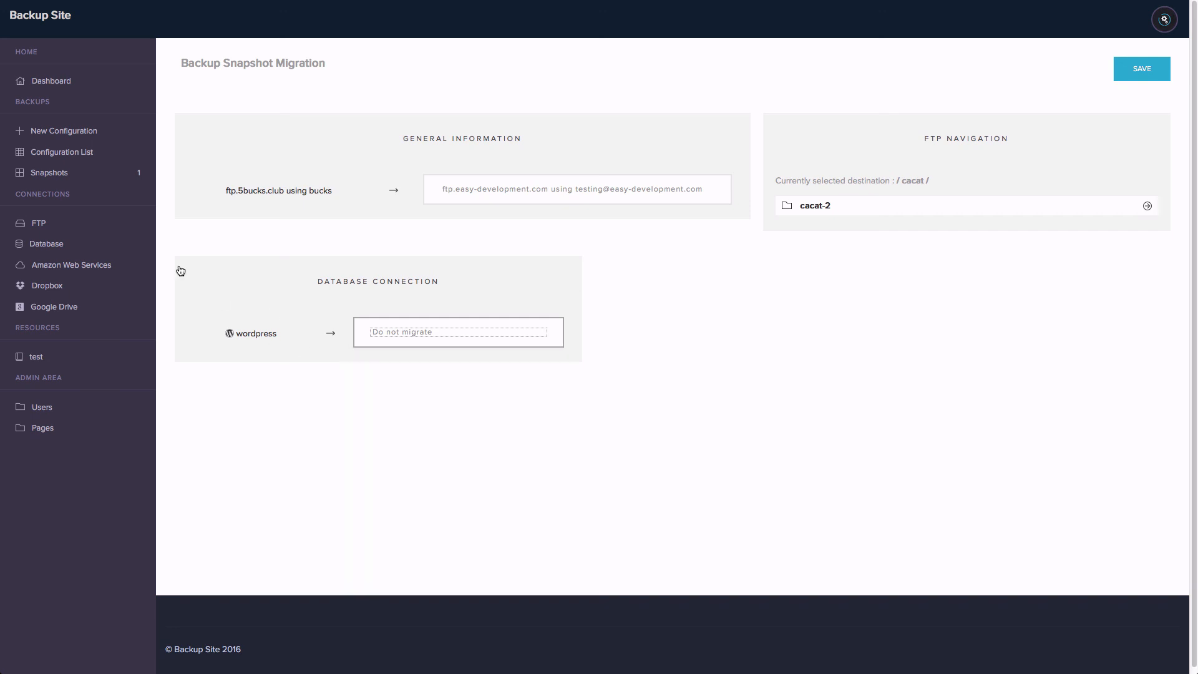
left_click(389, 337)
left_click(397, 360)
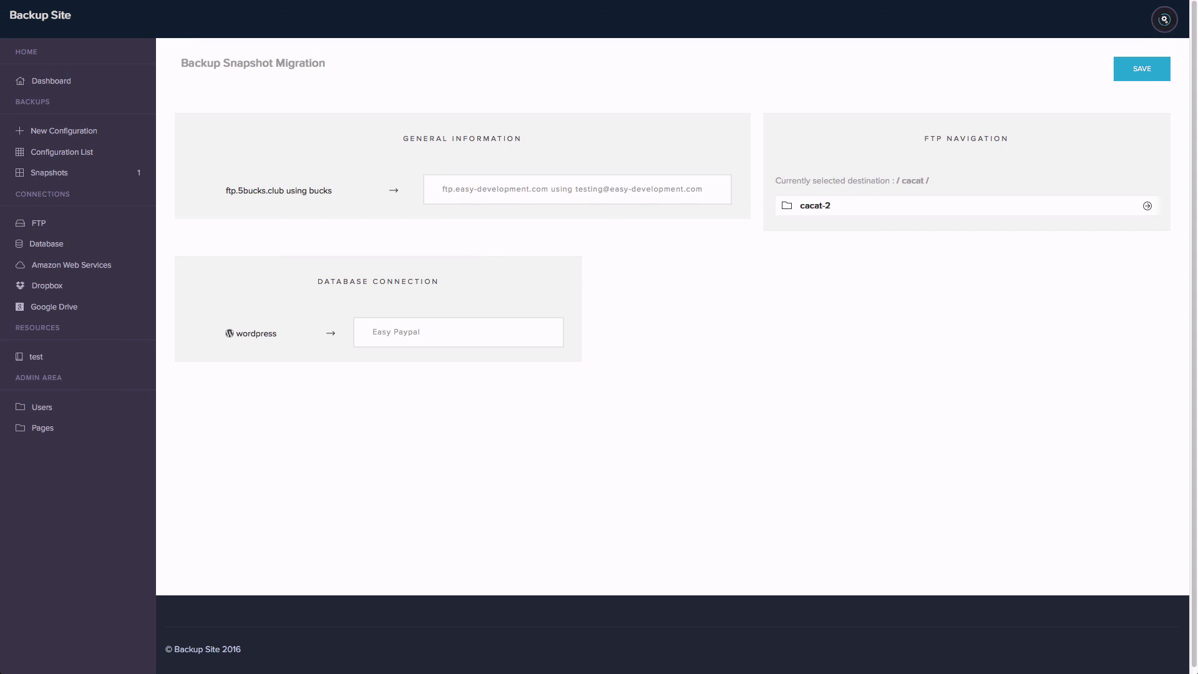
- Check the available language options in the profile settings and return to the backup snapshots list
left_click(1165, 20)
left_click(1123, 56)
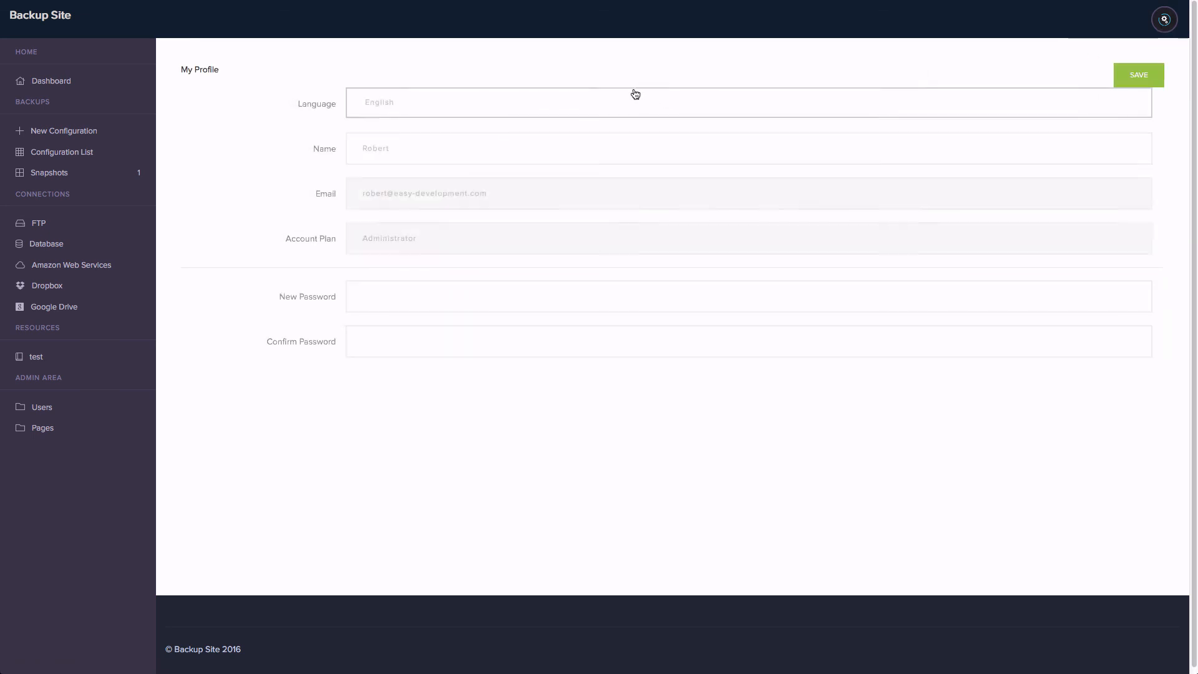
left_click(455, 105)
left_click(375, 120)
left_click_drag(304, 105, 364, 106)
left_click(366, 109)
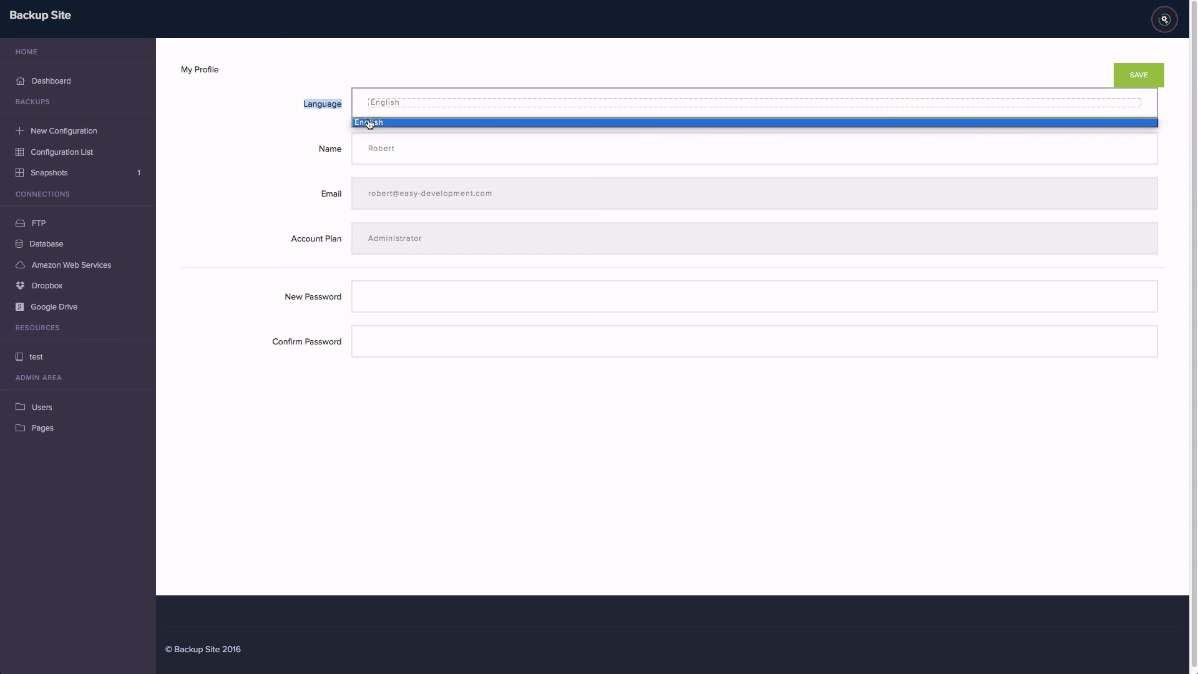
left_click(373, 121)
left_click(436, 112)
left_click(444, 131)
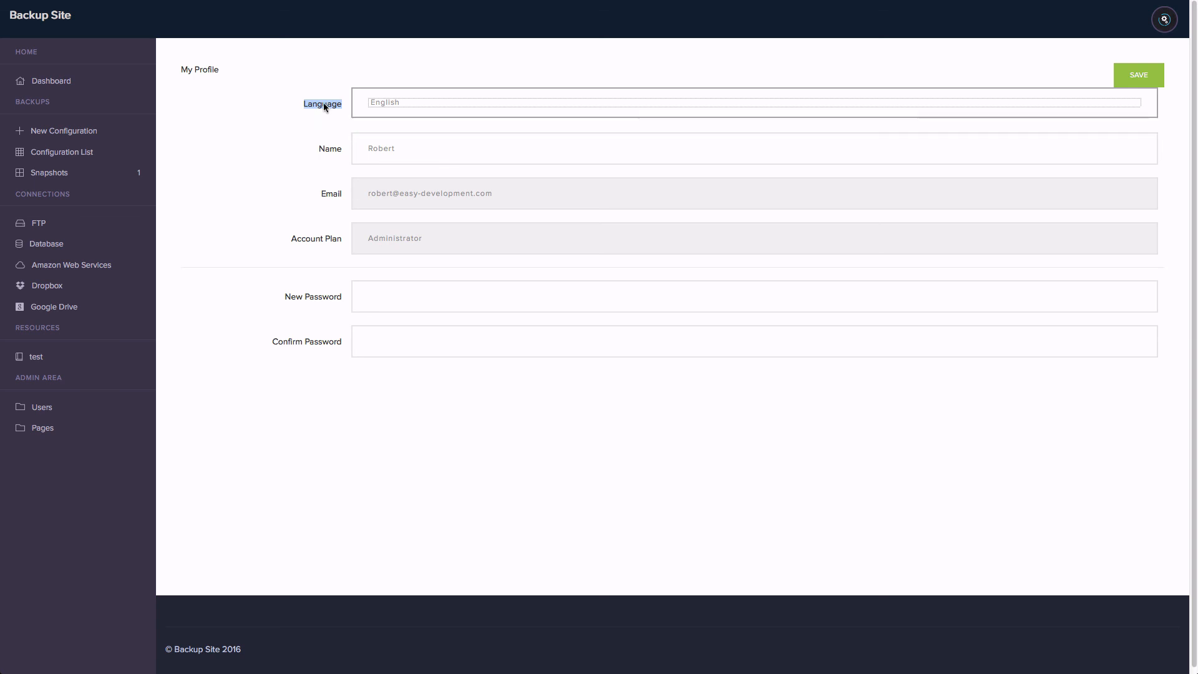
left_click(313, 119)
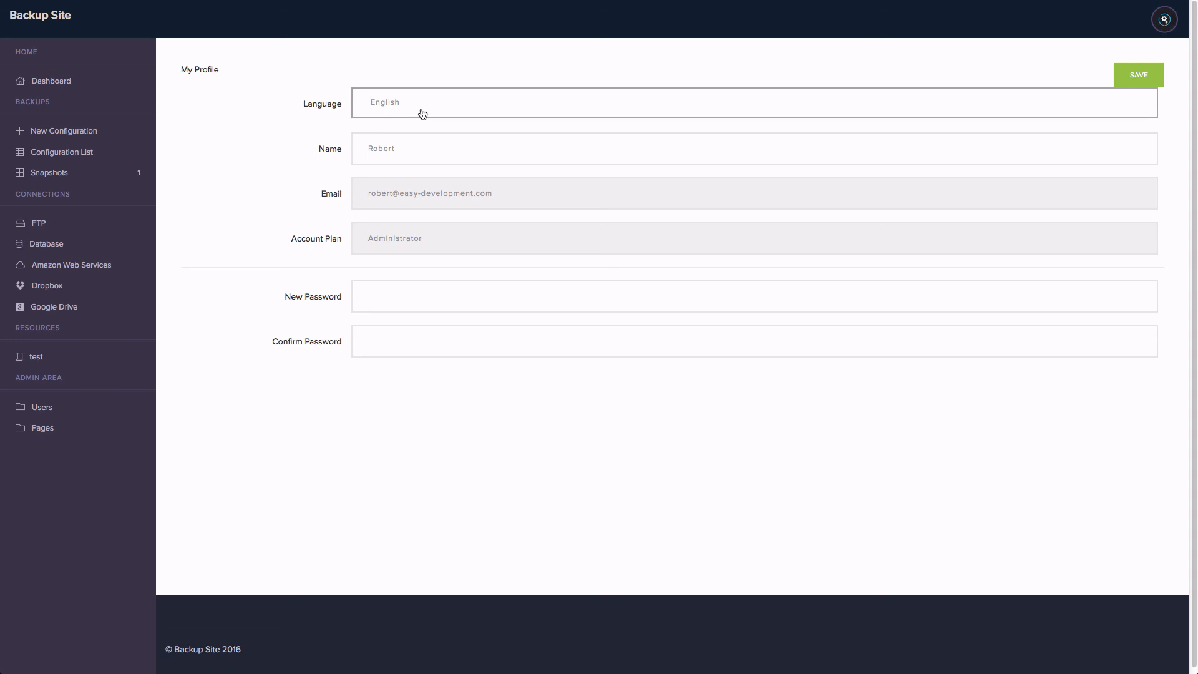
left_click(107, 174)
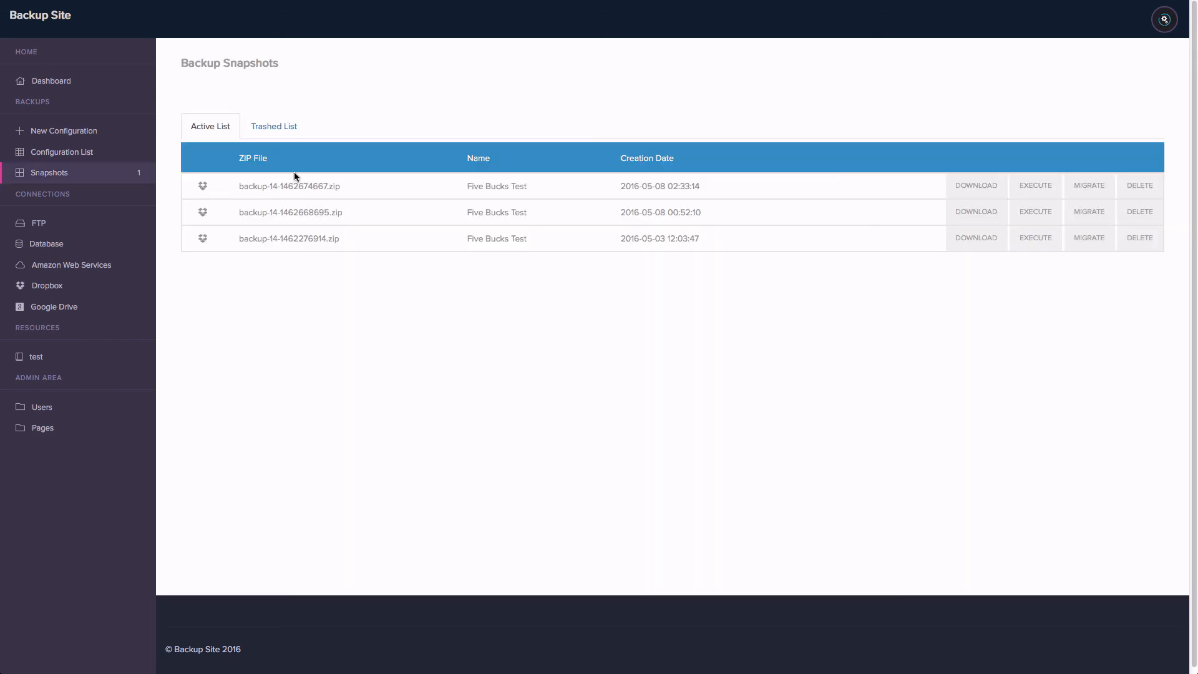